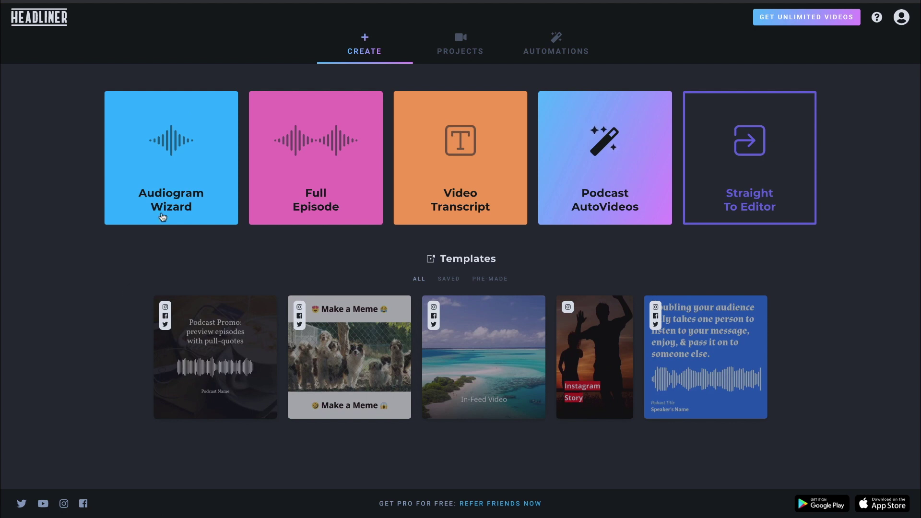
Step: Start an audiogram using Documents/Luca/Podcast/episode 2.mp3, with English audio transcription turned on
left_click(174, 193)
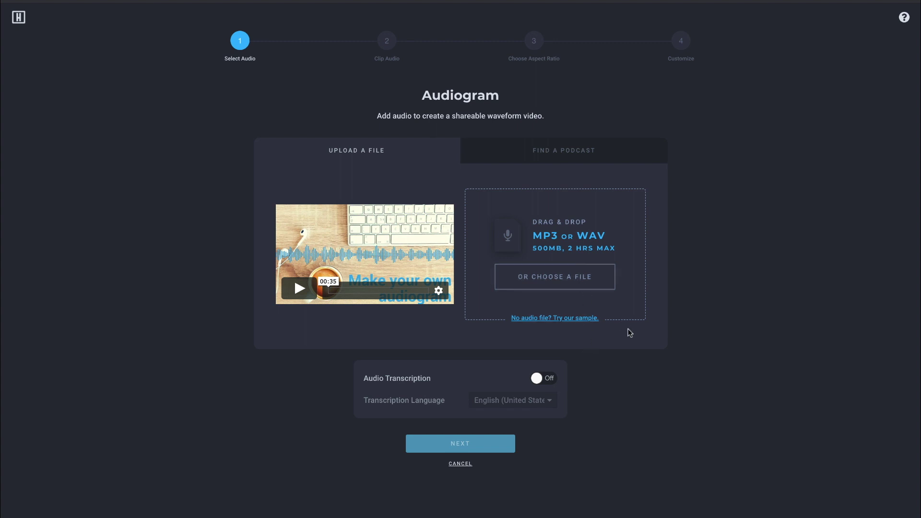
left_click(585, 280)
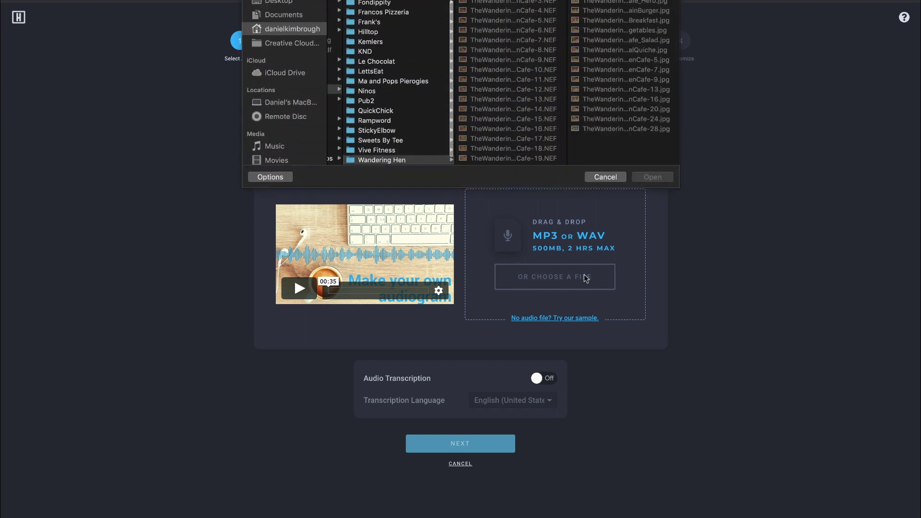
left_click(276, 16)
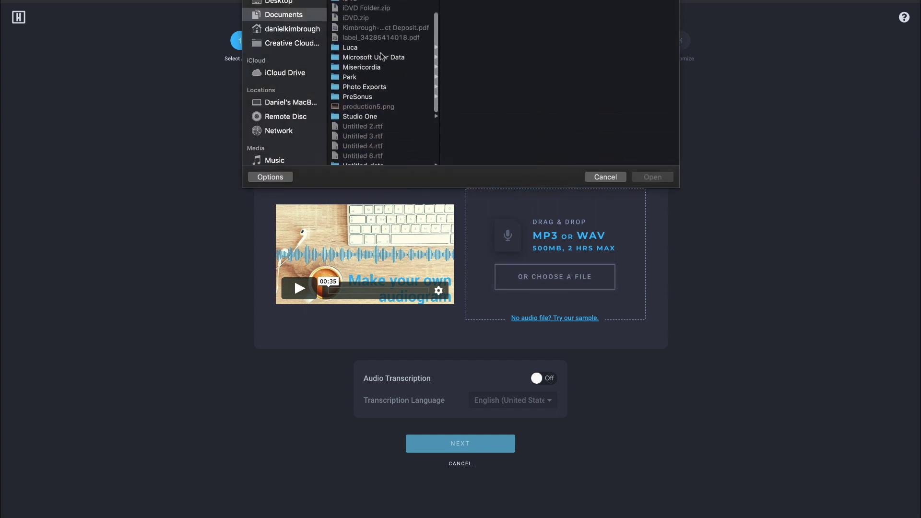
left_click(384, 48)
scroll(476, 76, "down", 5)
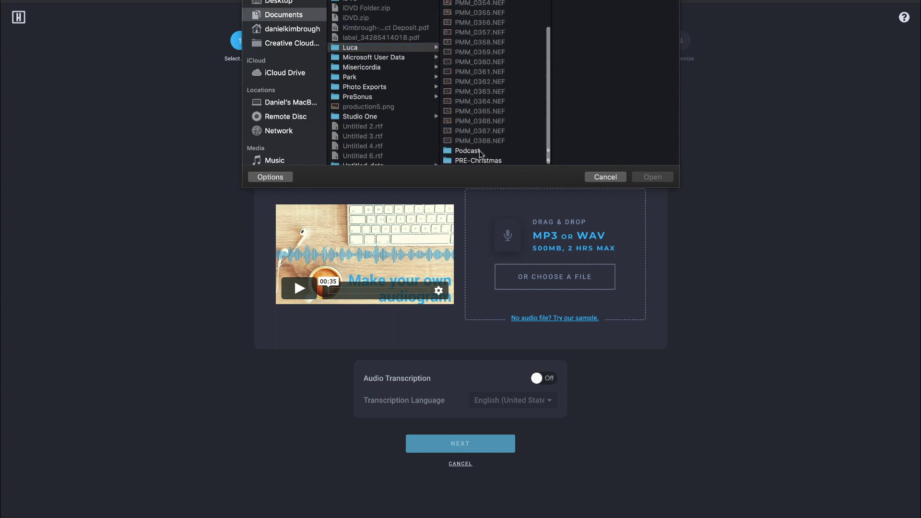
left_click(479, 151)
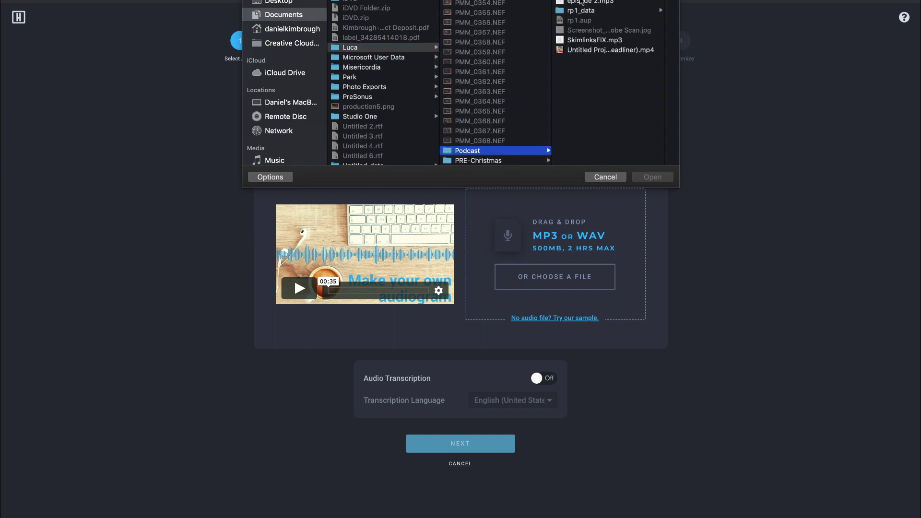
left_click(582, 3)
left_click(657, 178)
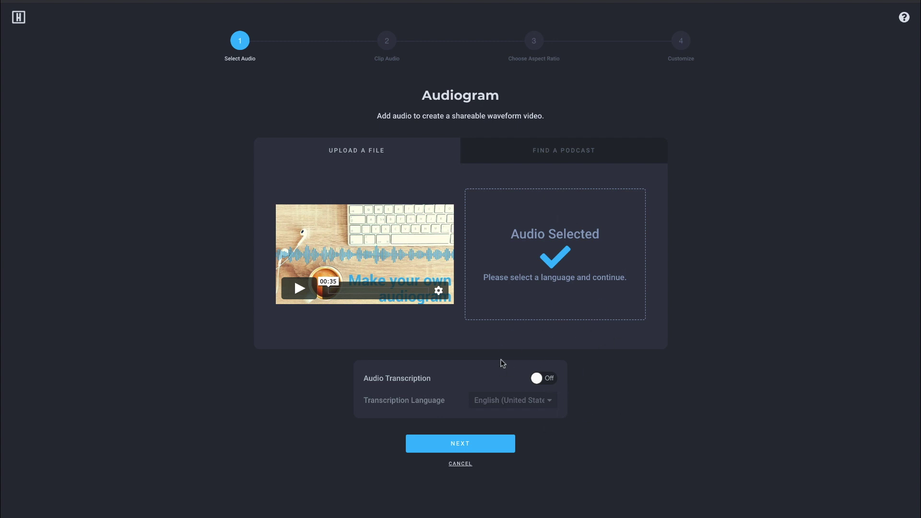
left_click(539, 379)
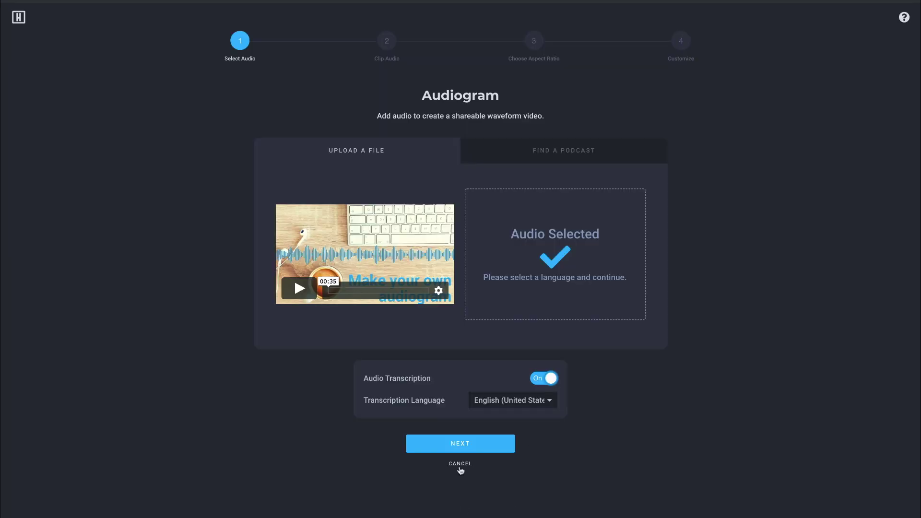
Step: Trim the audio clip to run from 0 to 27.55 seconds
left_click(468, 446)
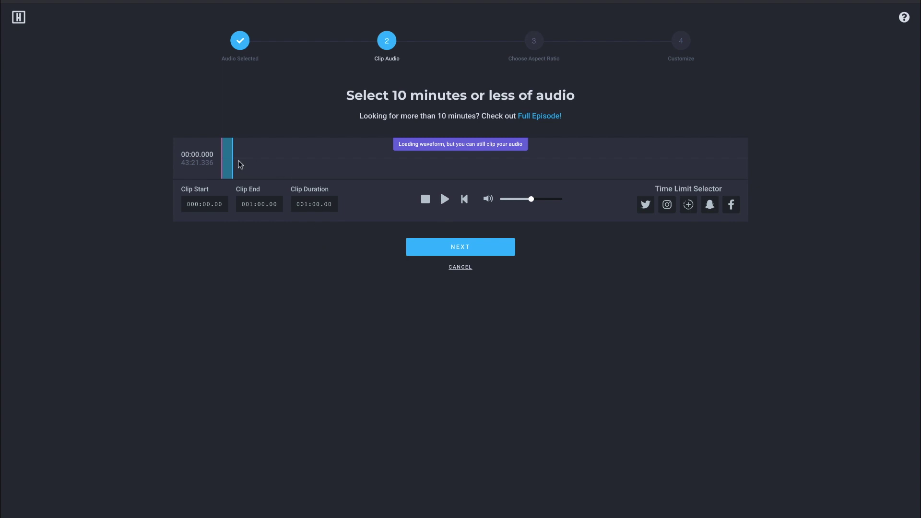
left_click_drag(232, 160, 405, 168)
left_click_drag(226, 178, 225, 181)
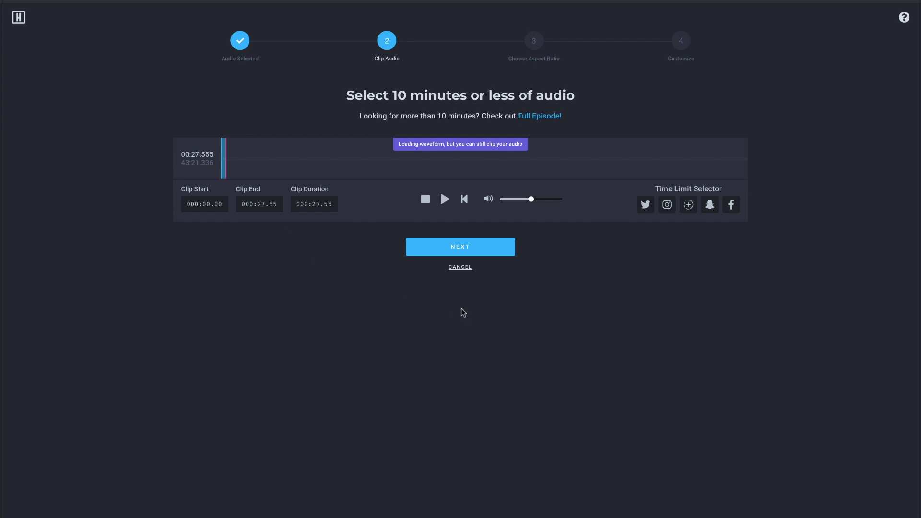
Step: Keep the Square aspect ratio for the audiogram and continue to customizing
left_click(452, 250)
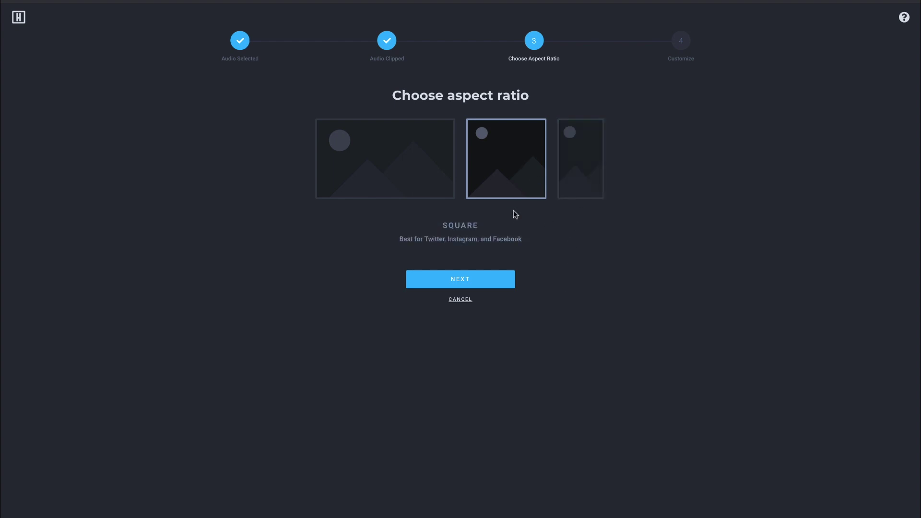
left_click(491, 289)
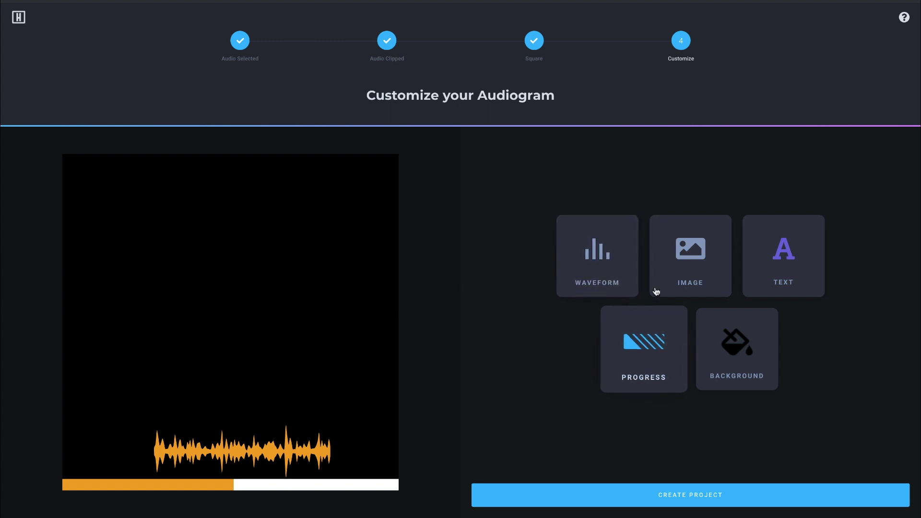
Step: Preview the waveform styles: dense bars, thin bars, lines, blob, radial, burst, gradient and stacked bars
left_click(615, 263)
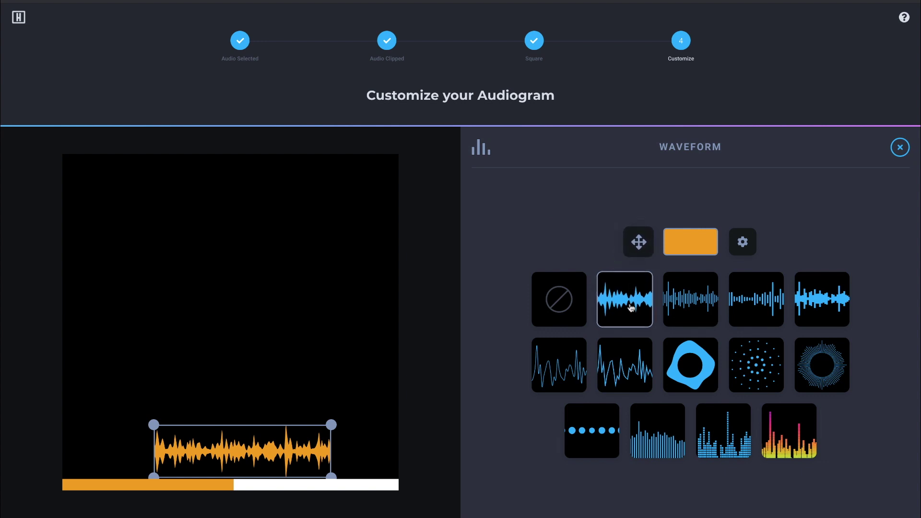
left_click(673, 300)
left_click(738, 300)
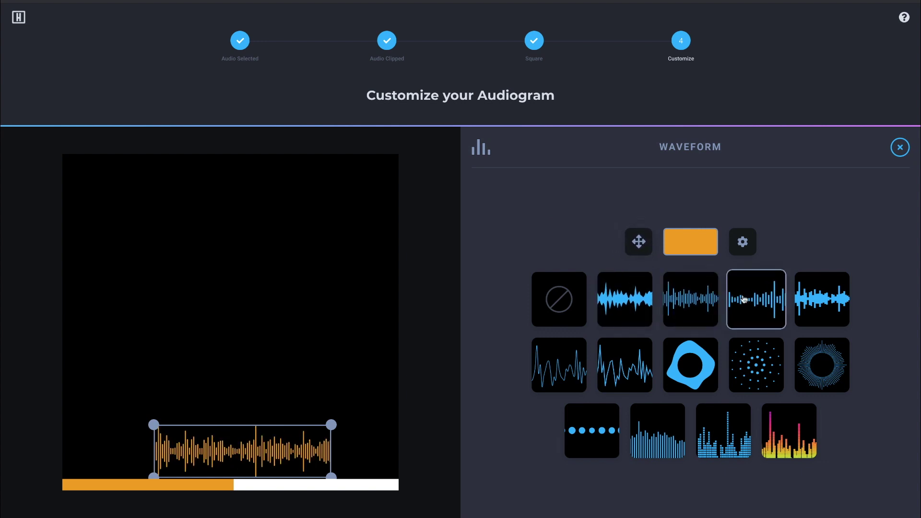
left_click(808, 301)
left_click(571, 382)
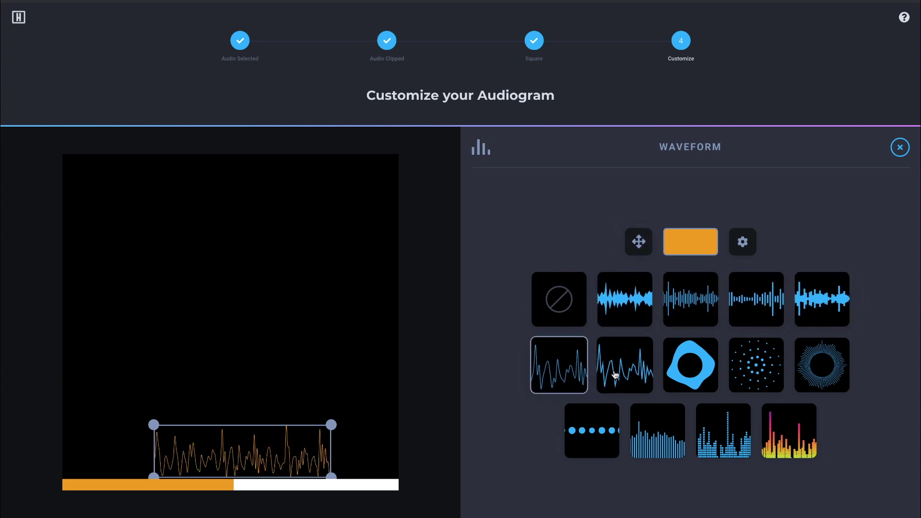
left_click(623, 370)
left_click(690, 369)
left_click(748, 369)
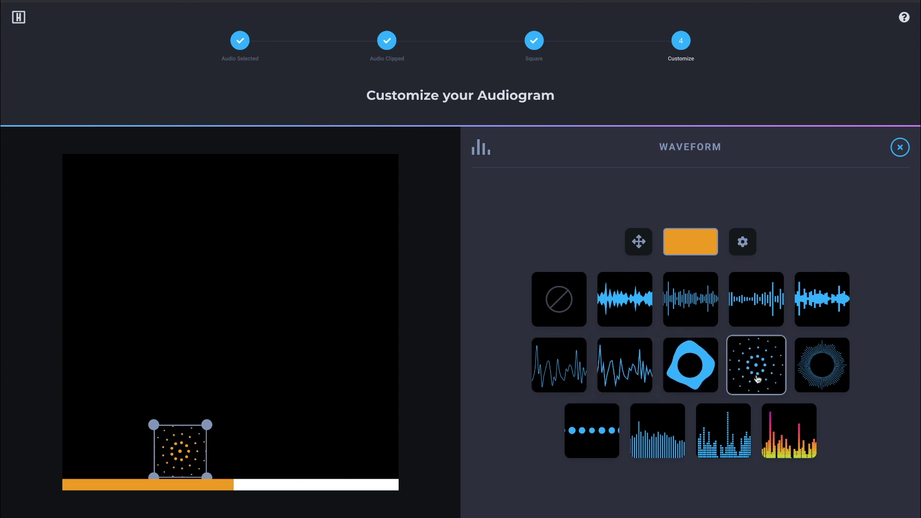
left_click(847, 365)
left_click(788, 429)
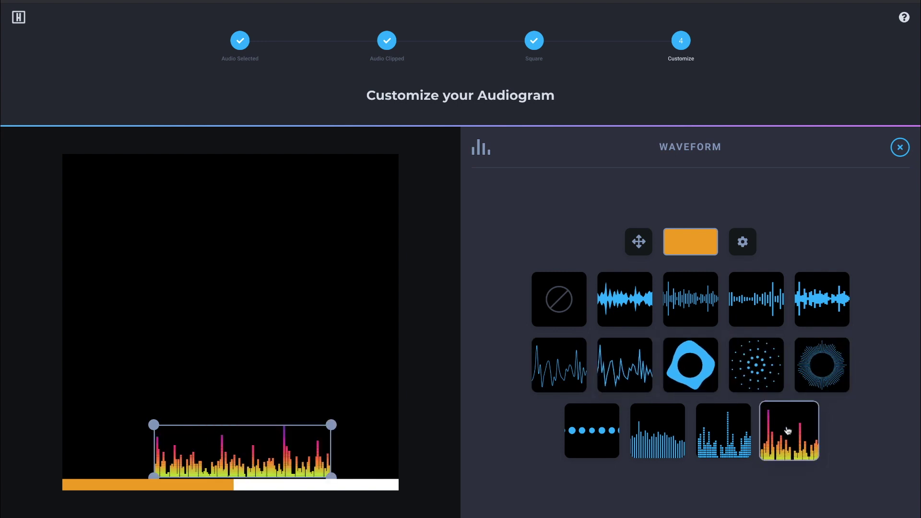
left_click(734, 456)
left_click(658, 434)
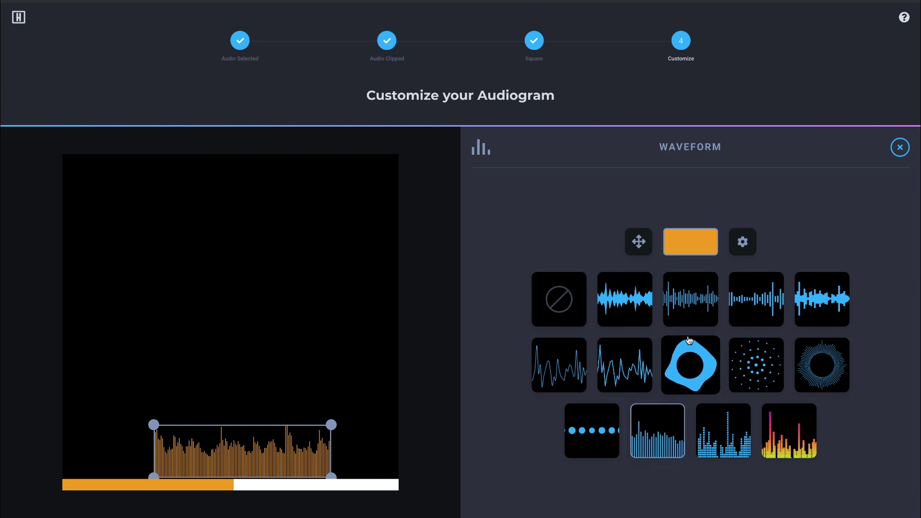
Step: Pick the symmetric thin orange waveform and nudge it slightly higher on the canvas
left_click(685, 318)
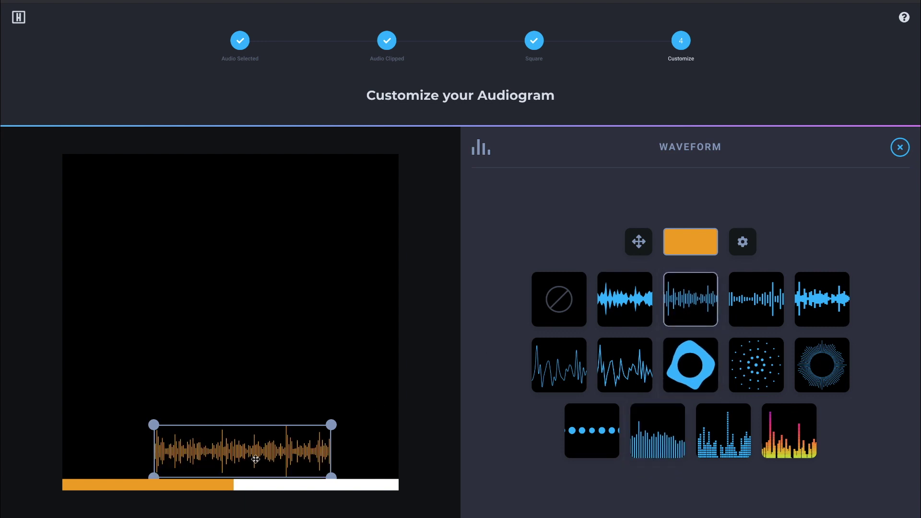
mouse_move(253, 462)
left_mouse_down()
mouse_move(254, 362)
mouse_move(211, 371)
mouse_move(225, 421)
mouse_move(243, 420)
mouse_move(247, 446)
left_mouse_up()
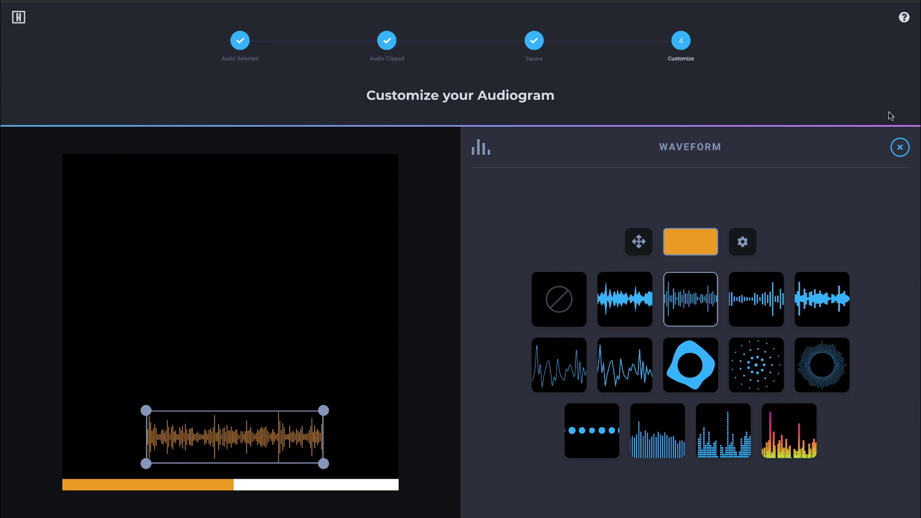
left_click(897, 148)
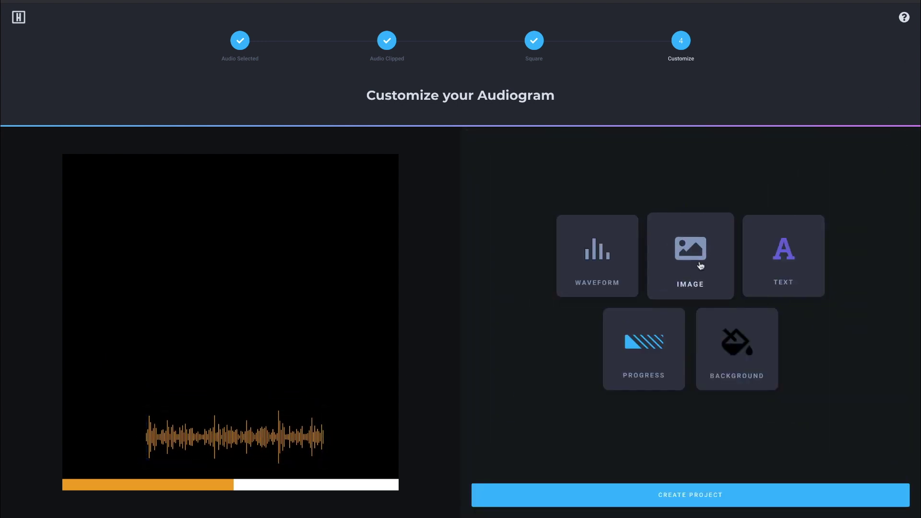
Step: Add Luca-1.jpg, the boy-with-corn photo, as a square-cropped background, then start a text element
left_click(700, 265)
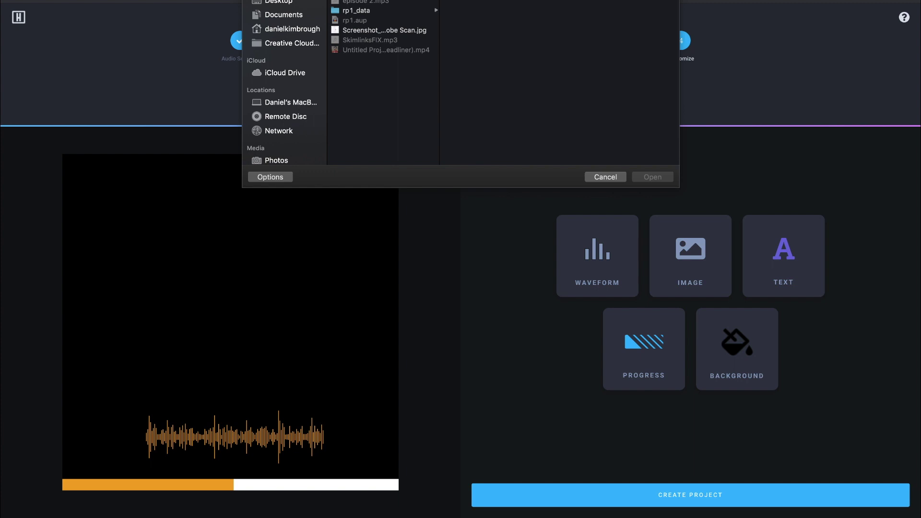
left_click(283, 102)
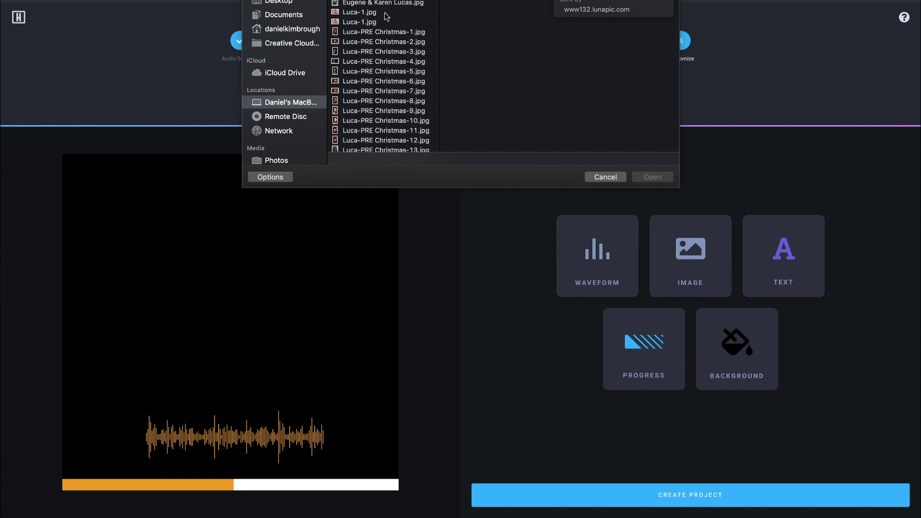
left_click(386, 13)
left_click(653, 178)
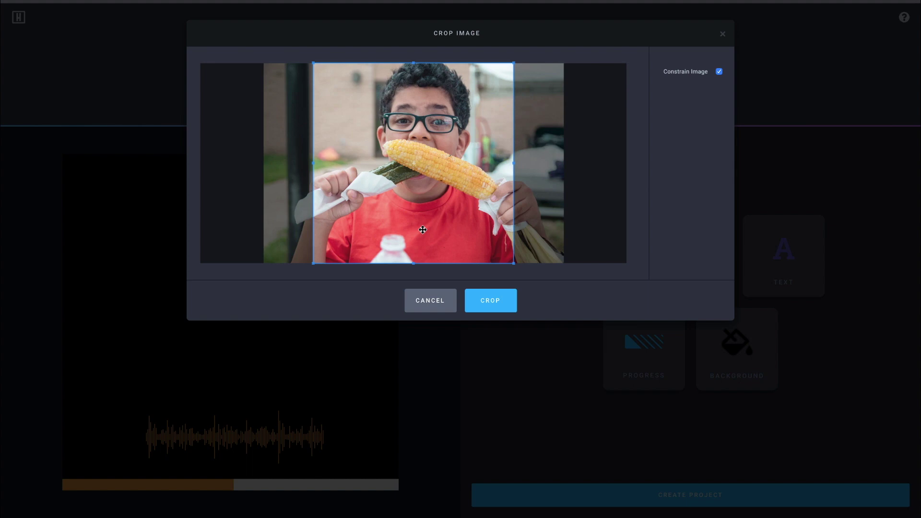
left_click(495, 307)
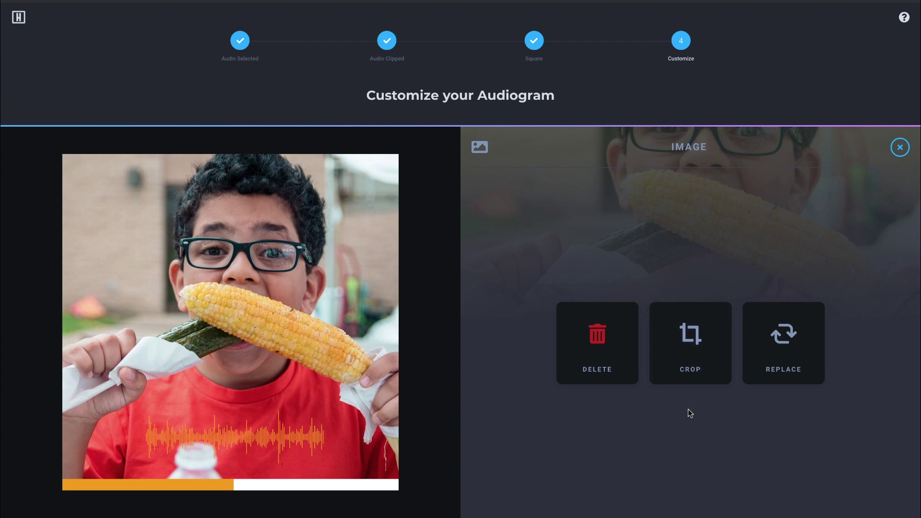
left_click(900, 147)
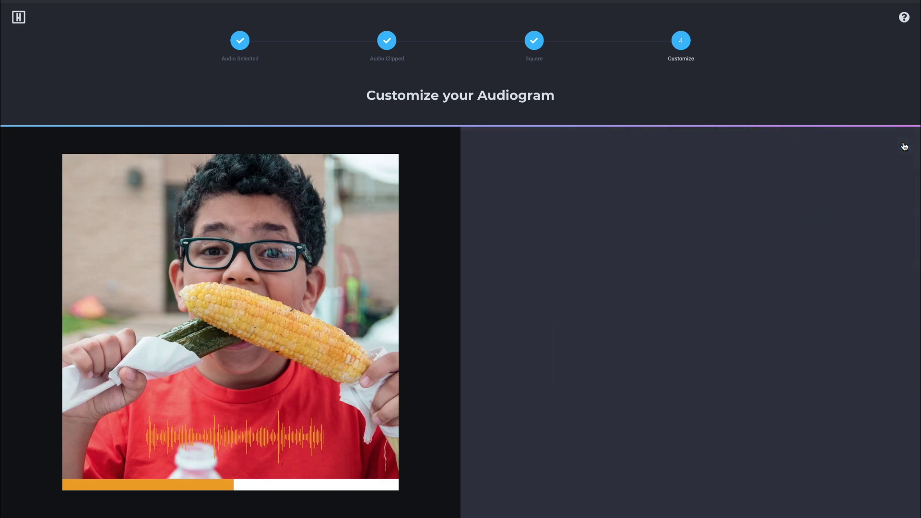
left_click(795, 282)
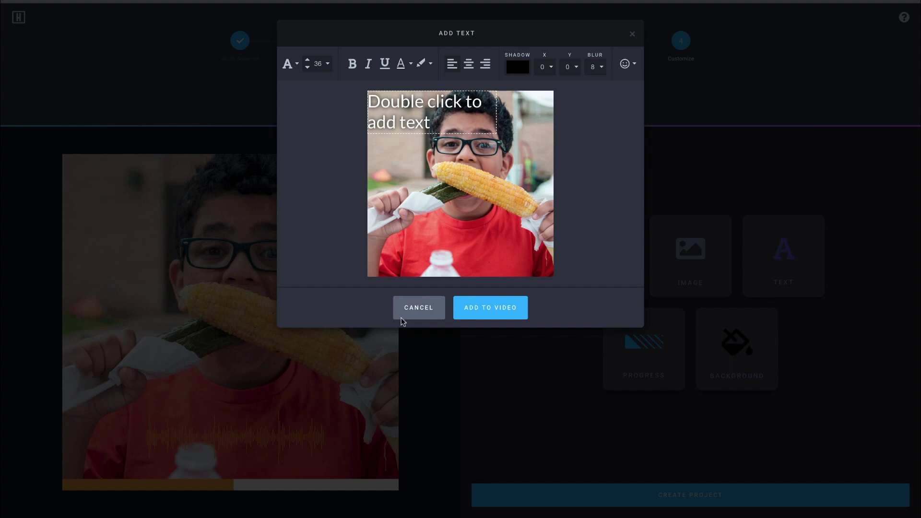
Step: Skip the text and make the progress bar's end colour fully transparent, leaving only orange fill
left_click(417, 309)
left_click(644, 350)
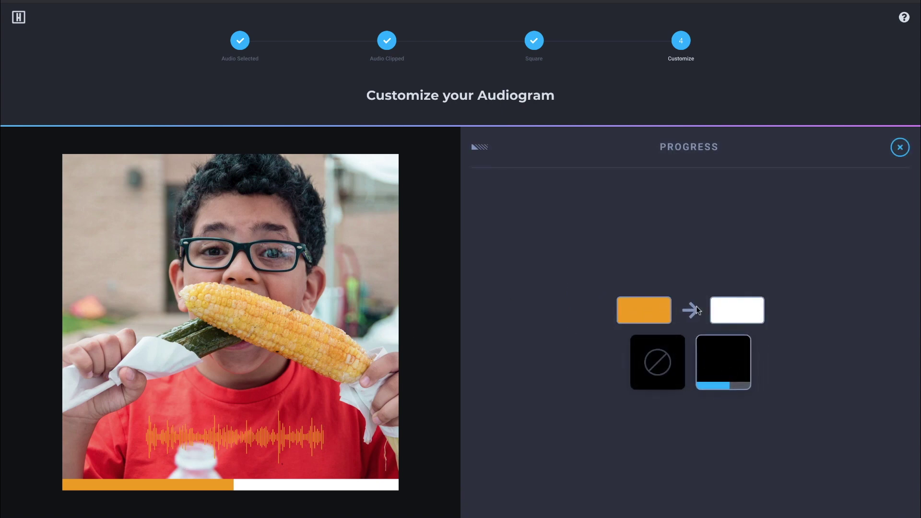
left_click(737, 321)
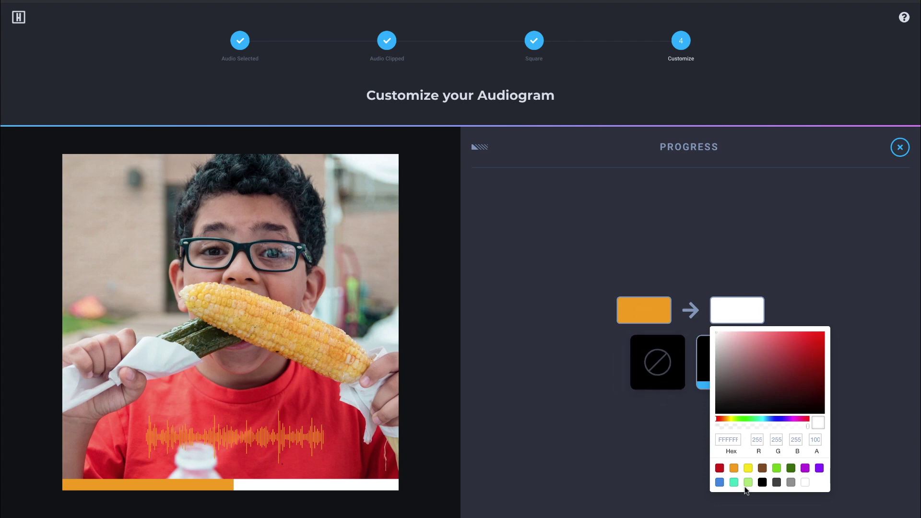
left_click(719, 468)
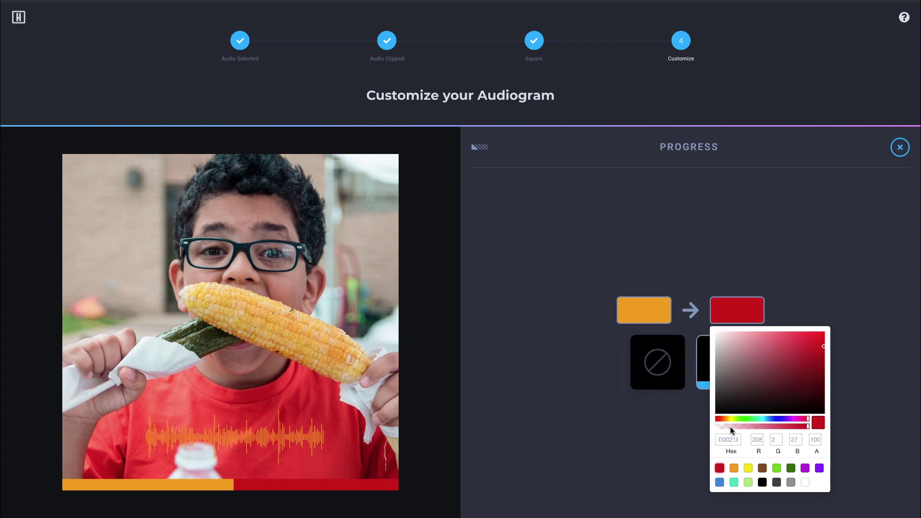
left_click_drag(808, 425, 696, 431)
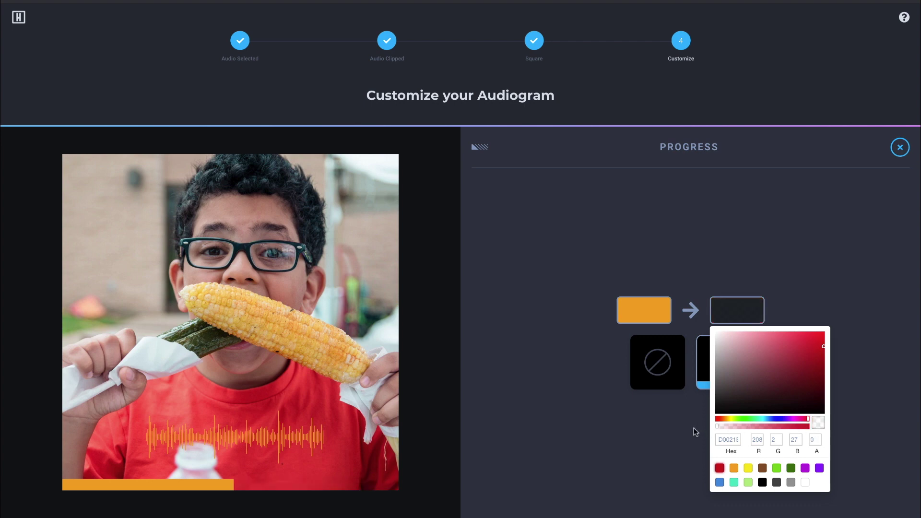
left_click(696, 432)
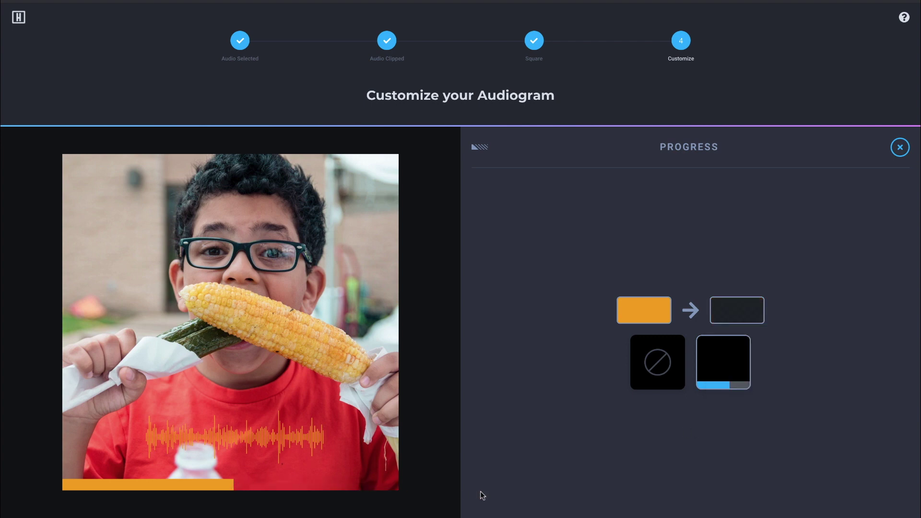
left_click(900, 149)
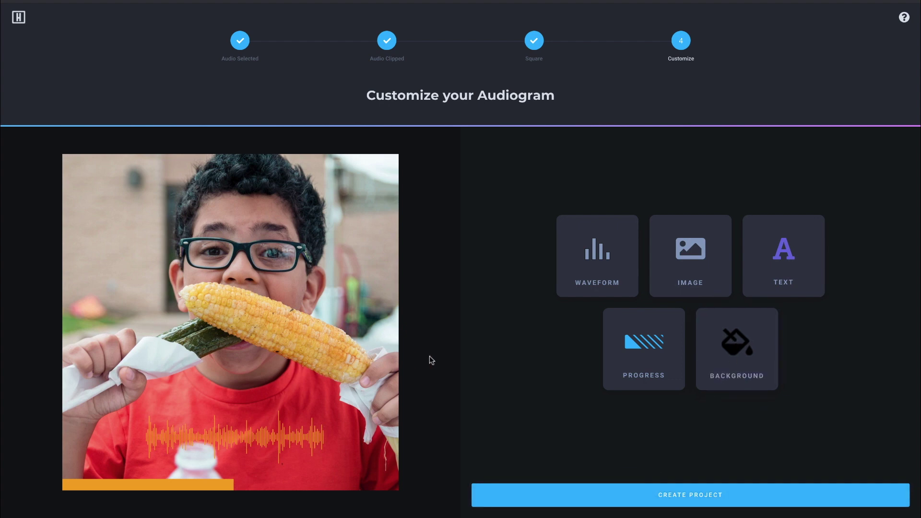
Step: Switch the waveform to the second filled style and create the audiogram project
left_click(594, 261)
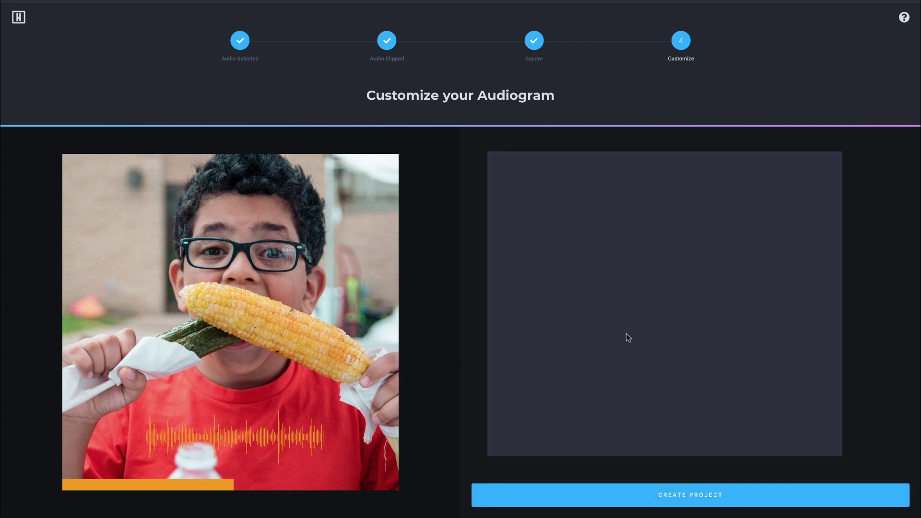
left_click(620, 288)
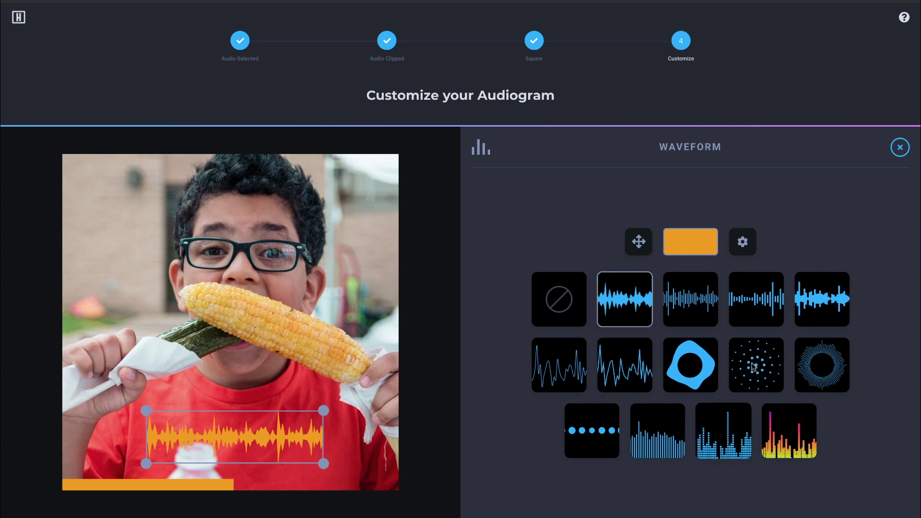
left_click(899, 147)
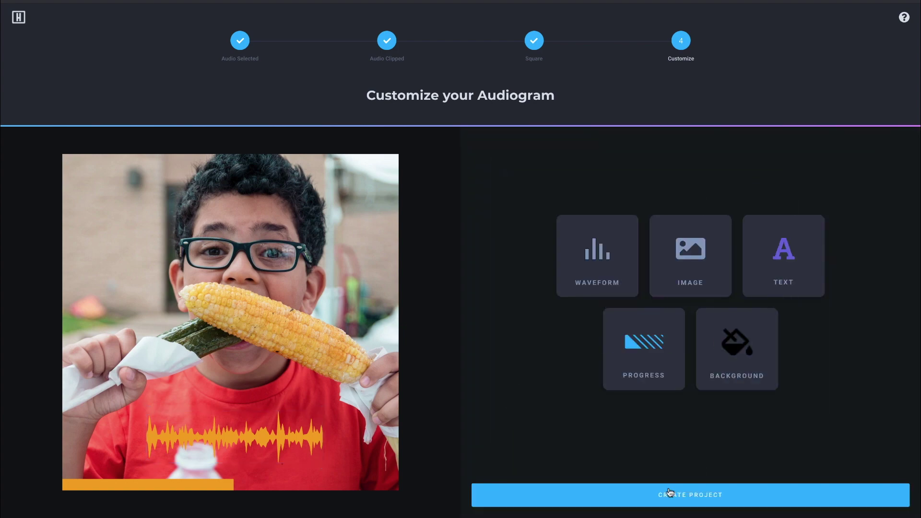
left_click(668, 487)
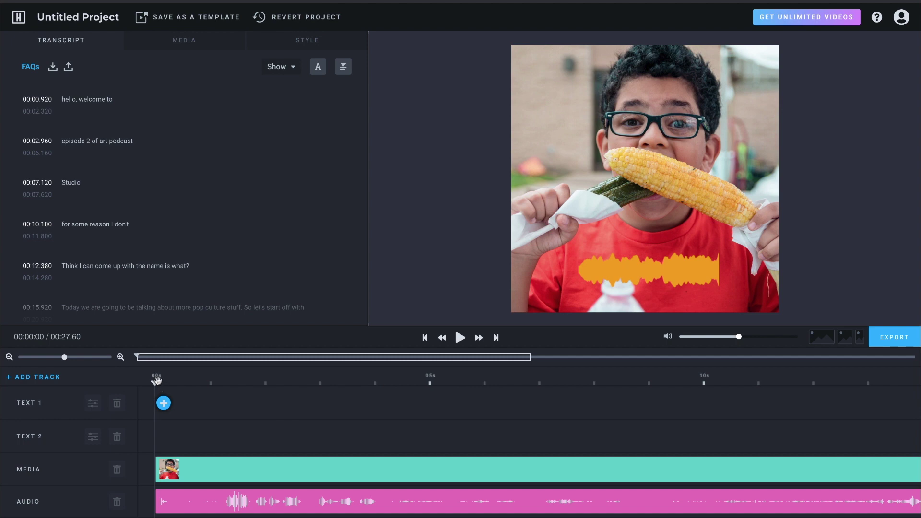
Step: Play the clip, then return to the start at the 'hello, welcome to' caption
key("space")
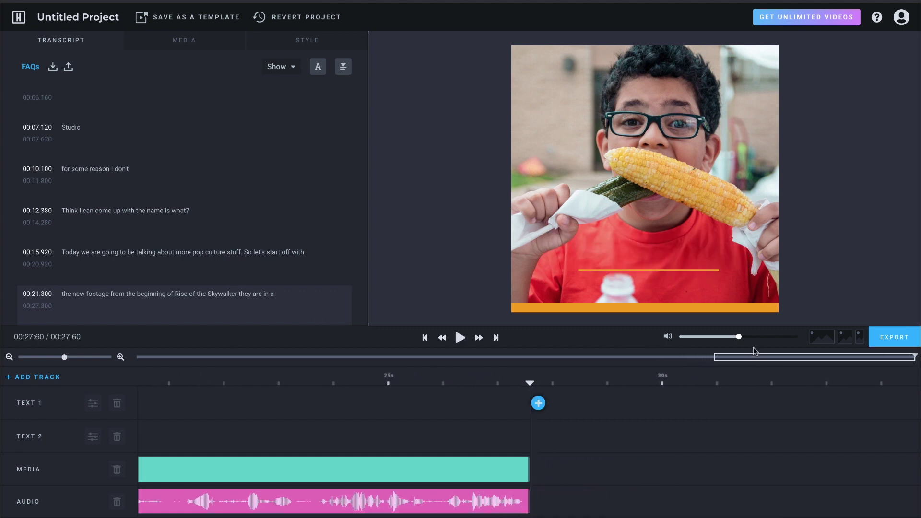
left_click_drag(759, 355, 170, 366)
left_click(164, 366)
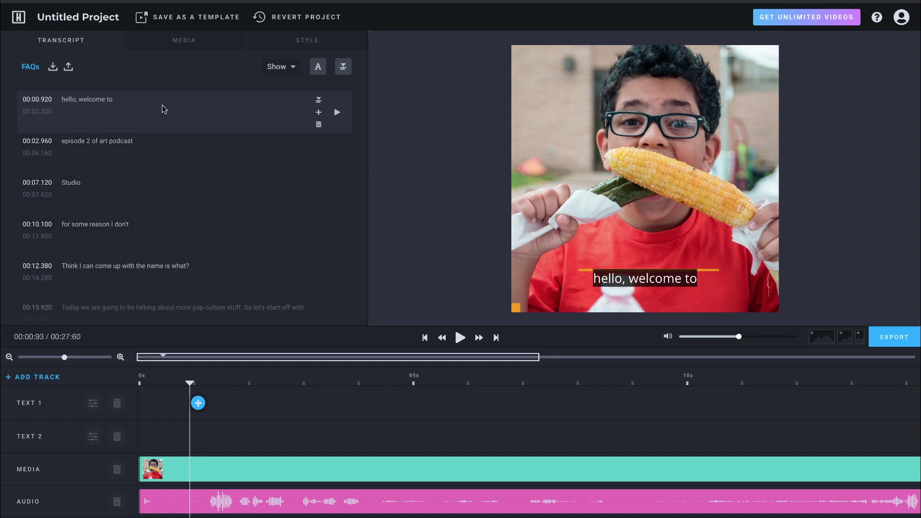
Step: Correct the caption 'episode 2 of art podcast' to read 'episode 2 of our podcast'
left_click_drag(191, 383, 139, 383)
key("space")
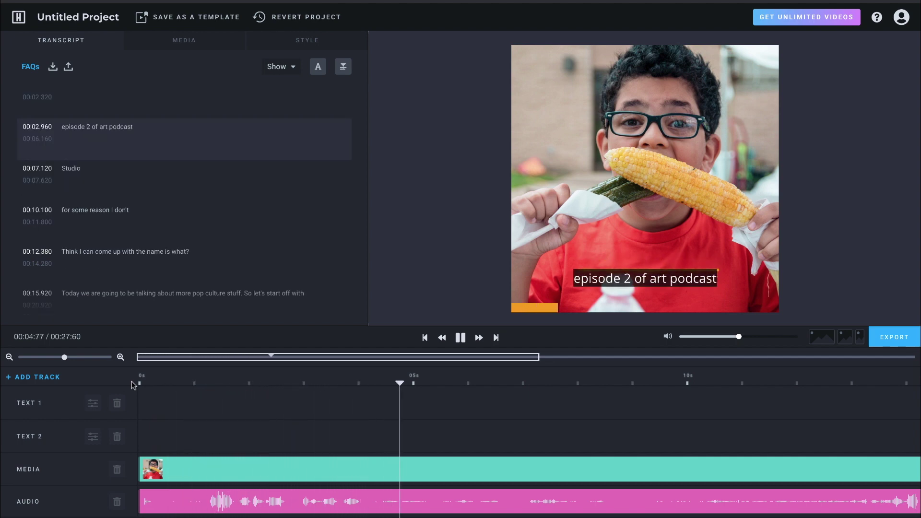
key("space")
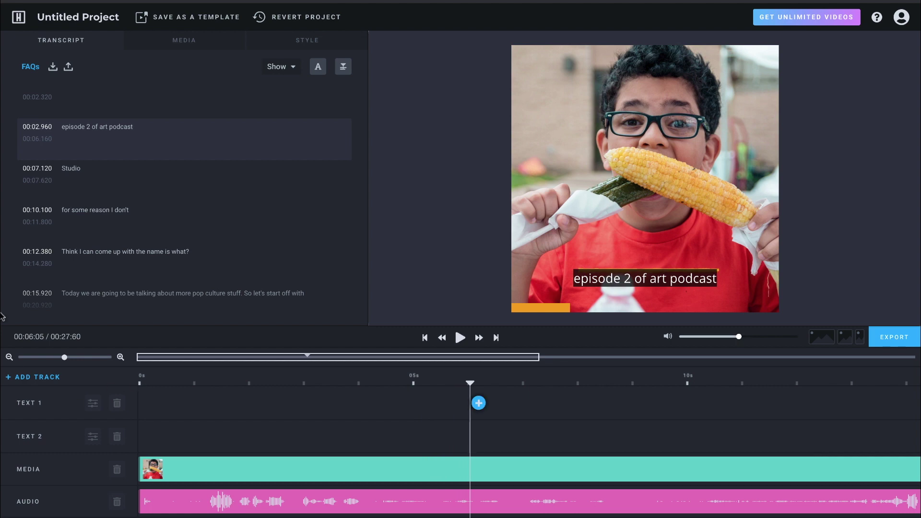
left_click(160, 141)
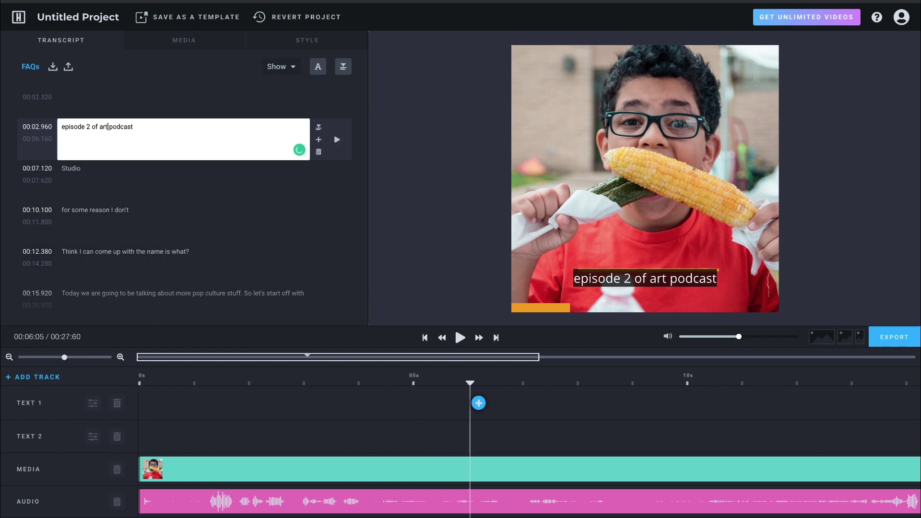
key("BackSpace")
key("BackSpace")
key("BackSpace")
type("ou")
left_click(338, 140)
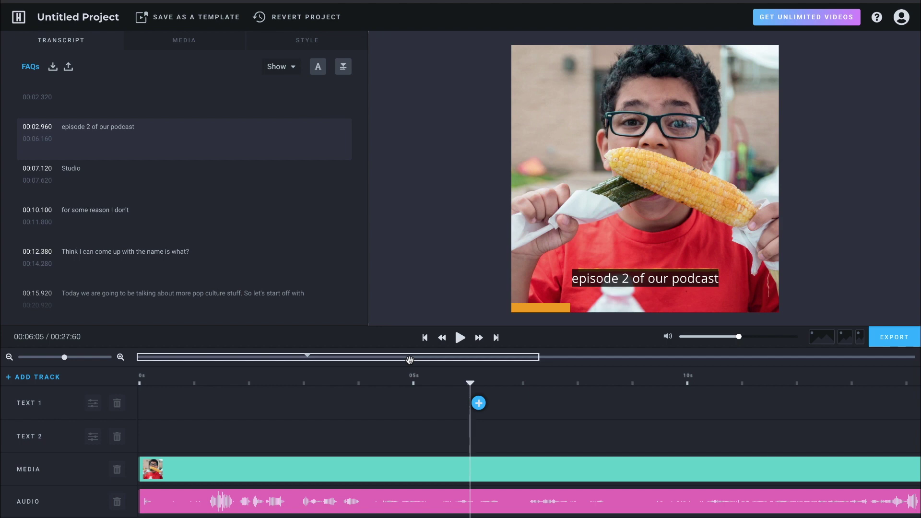
Step: Replay from the 5-second mark to find where the second caption should end, then edit its end time
left_click(414, 382)
key("space")
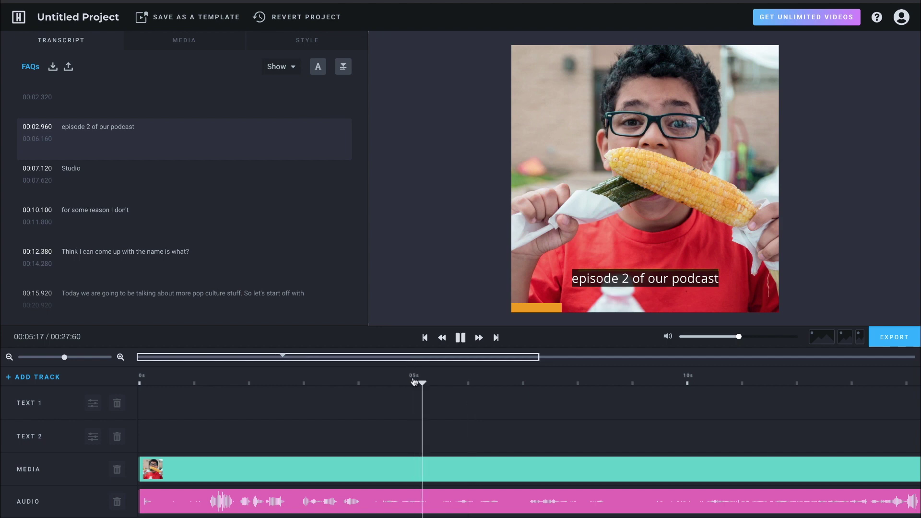
key("space")
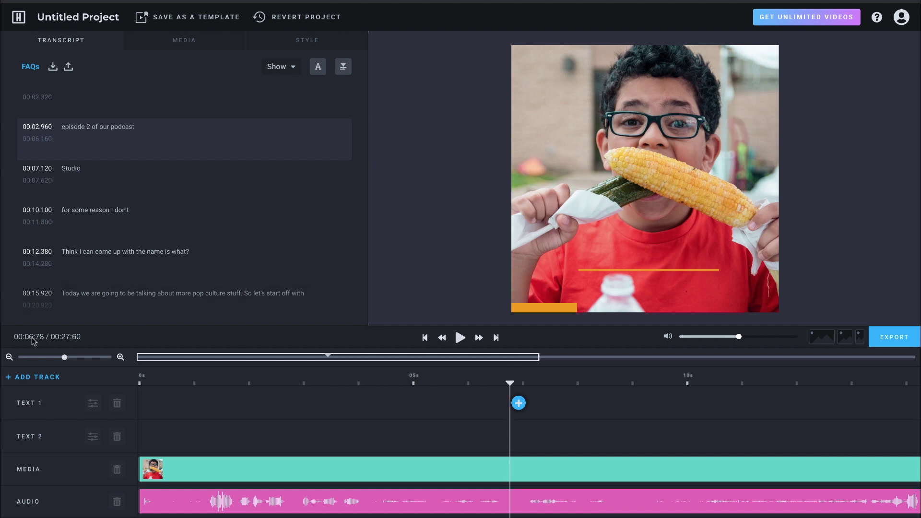
left_click(37, 140)
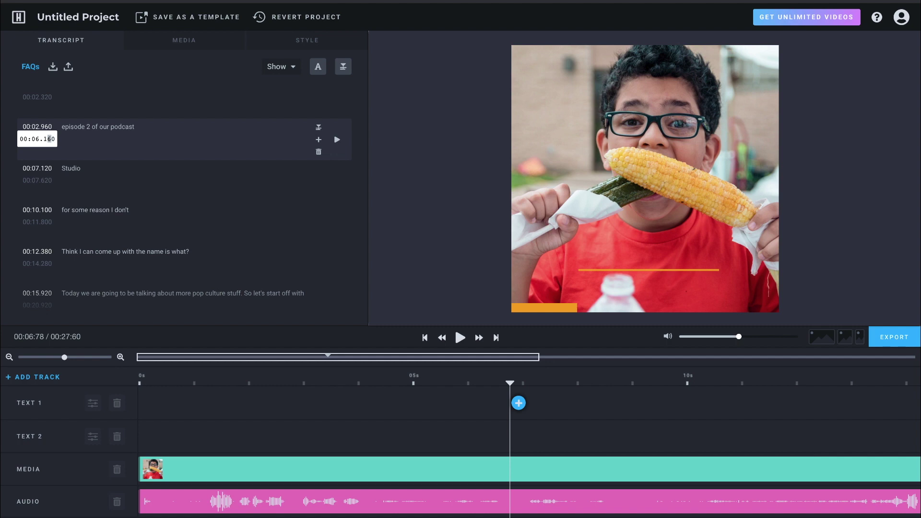
Step: Set the caption's end time to 00:06.780 and play the clip to check the timing
left_click(341, 143)
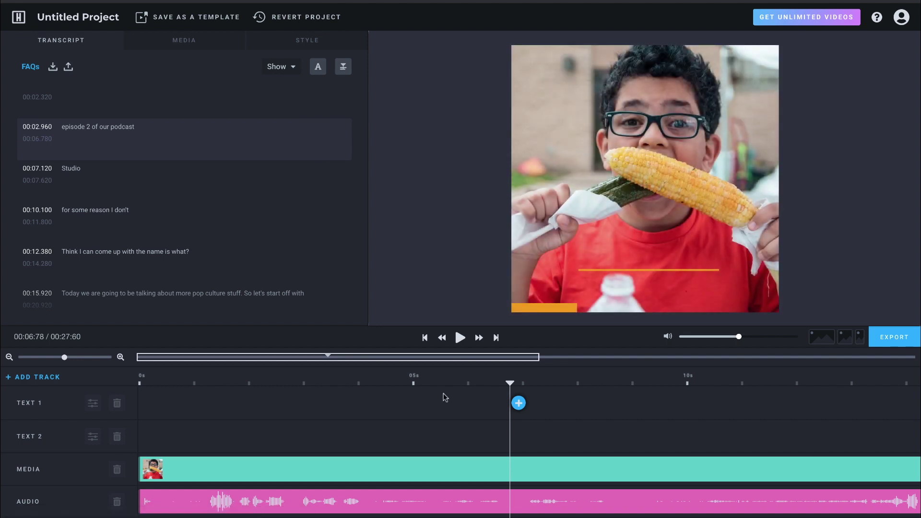
left_click(458, 338)
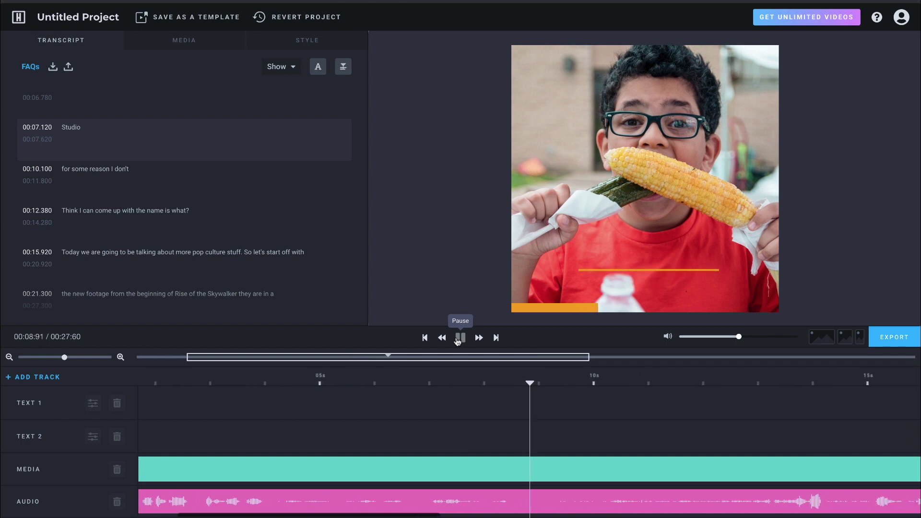
left_click(458, 338)
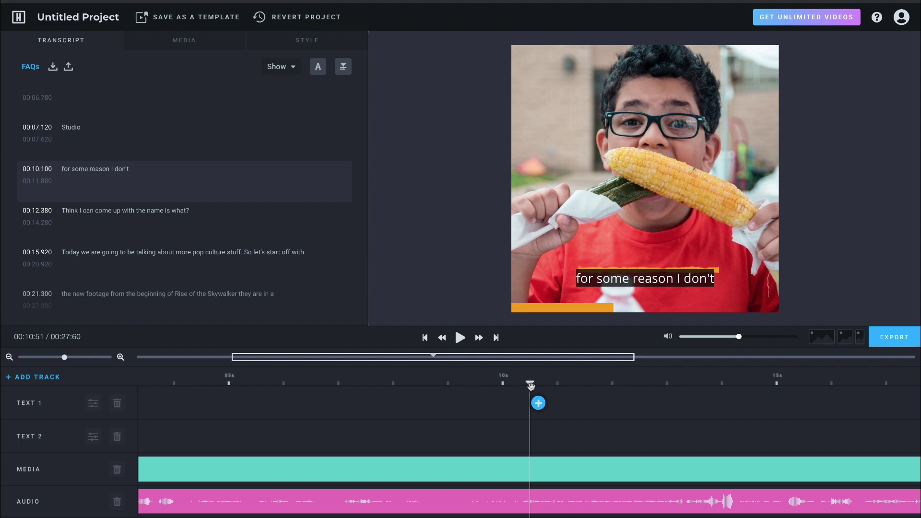
left_click_drag(530, 386, 500, 384)
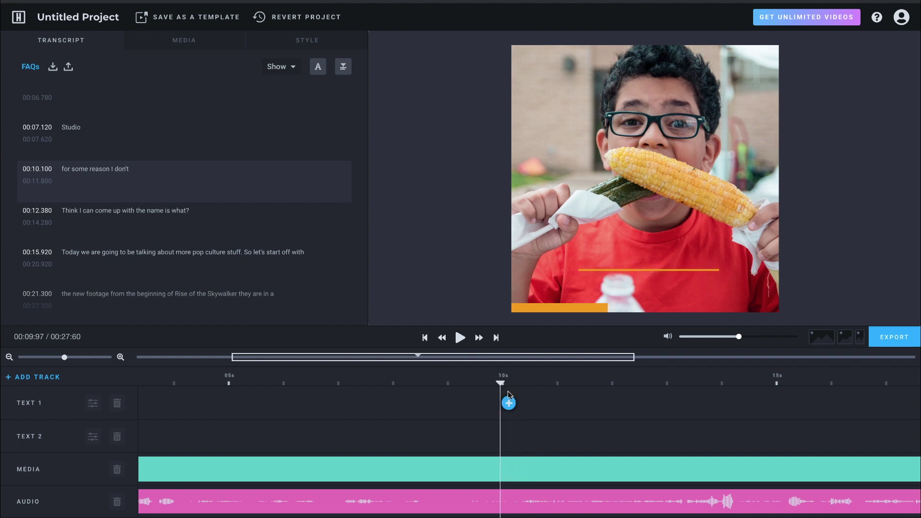
left_click(106, 142)
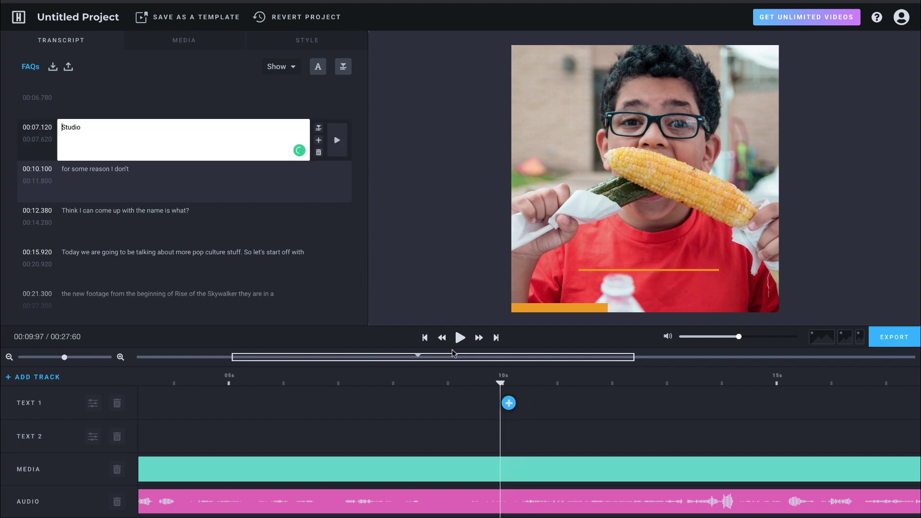
left_click_drag(500, 383, 331, 384)
key("space")
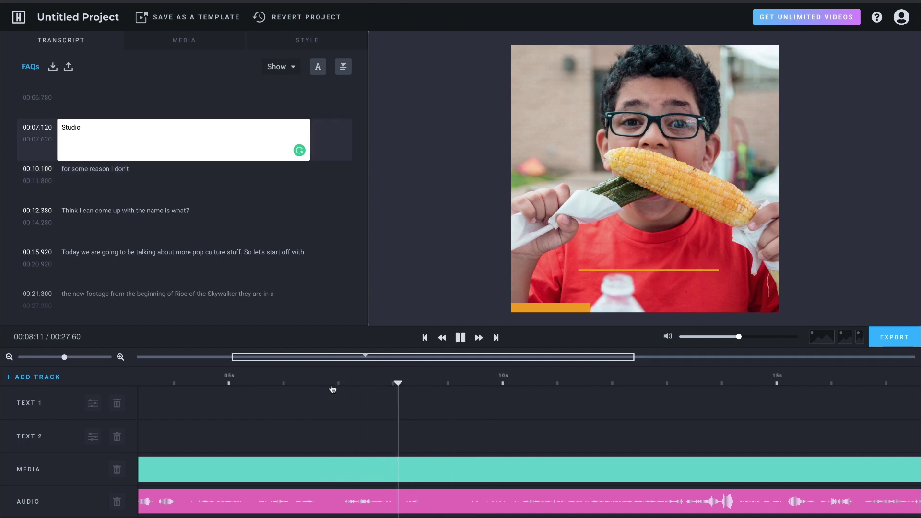
key("space")
key("ctrl+a")
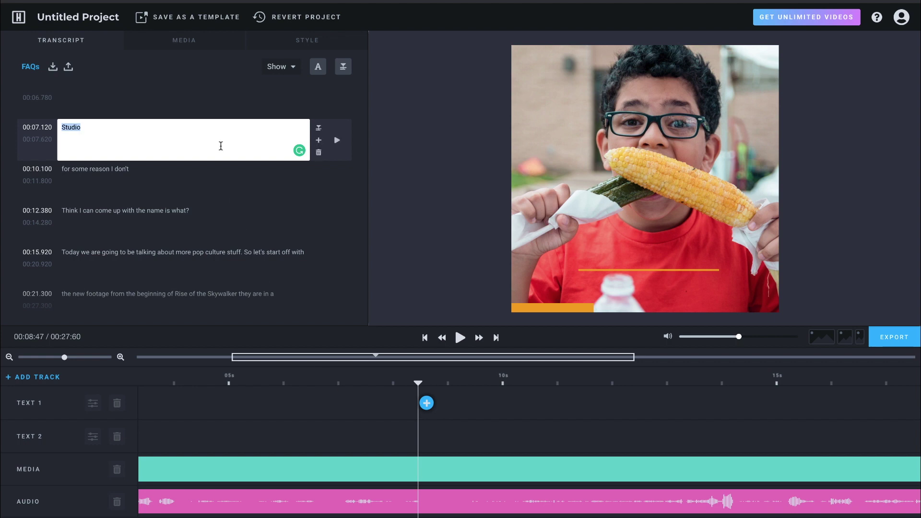
type("We still don't have a name for")
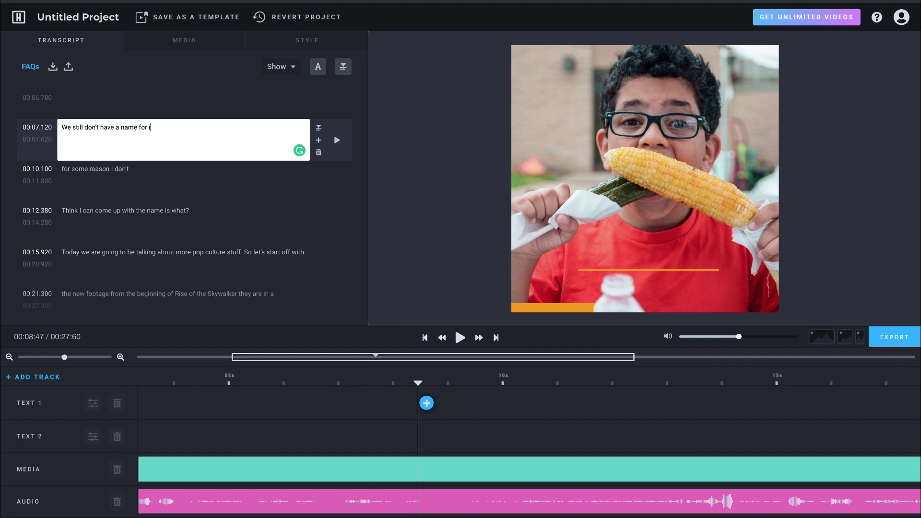
left_click(337, 142)
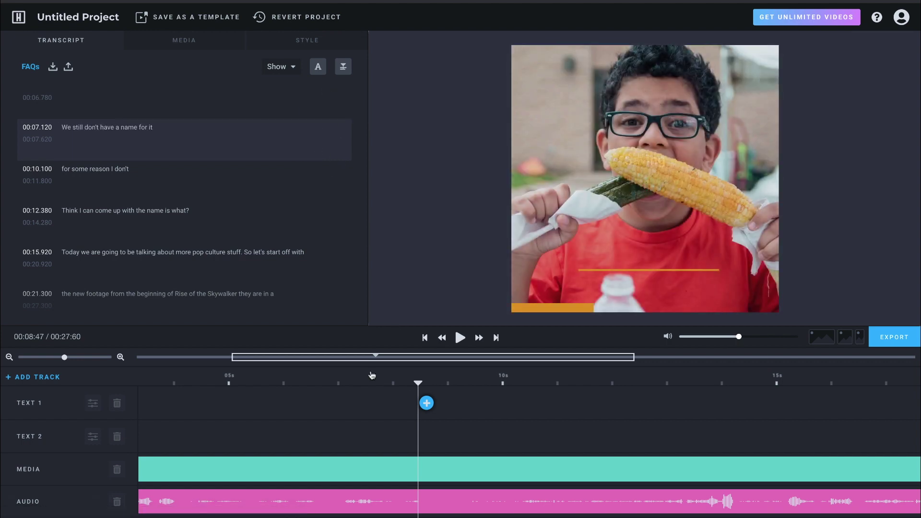
left_click(369, 382)
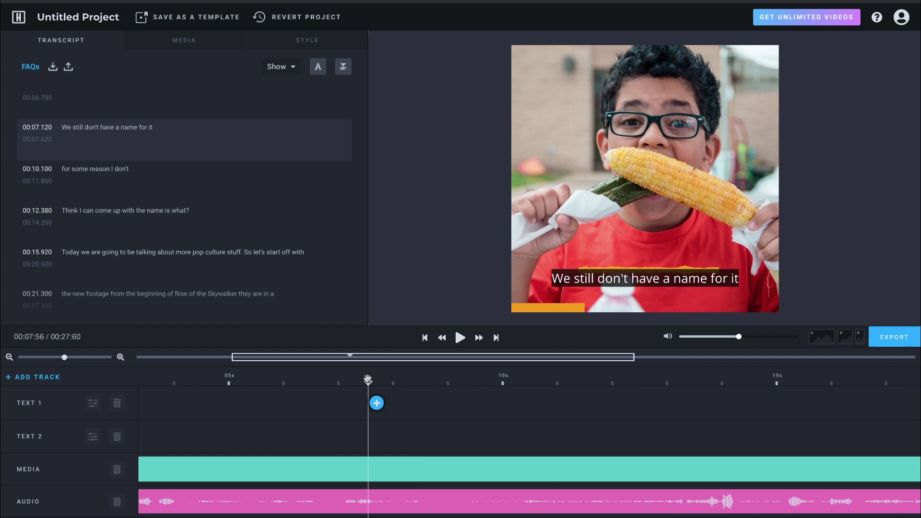
left_click(302, 383)
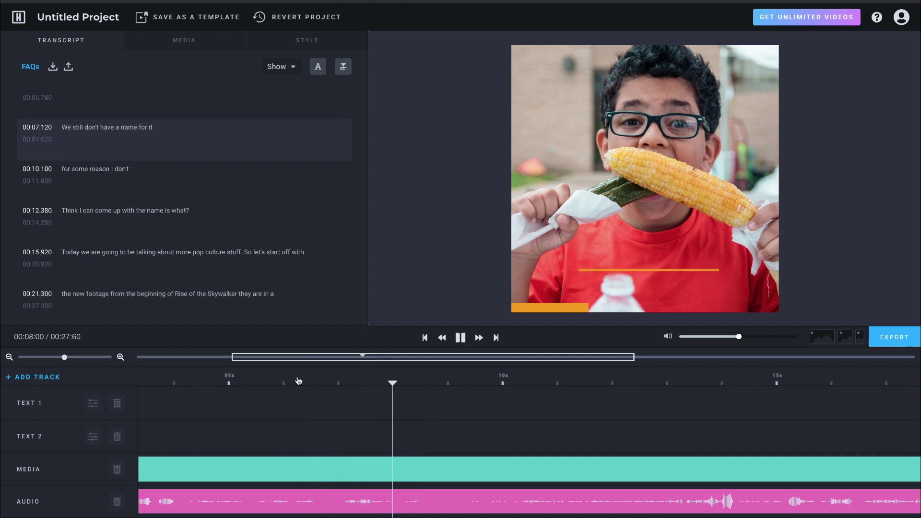
Step: Scrub playback around 9–10 seconds to find where the next caption begins, about 10.1 s
key("space")
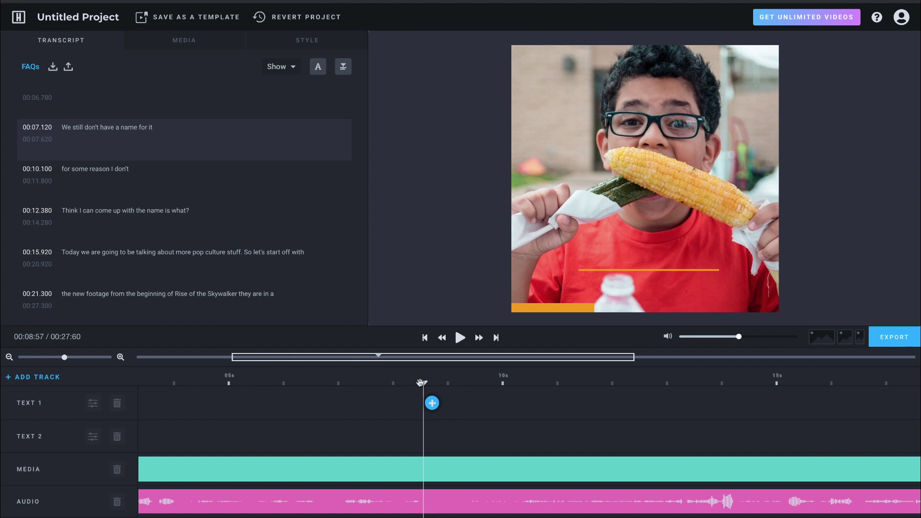
left_click_drag(420, 382, 441, 384)
key("space")
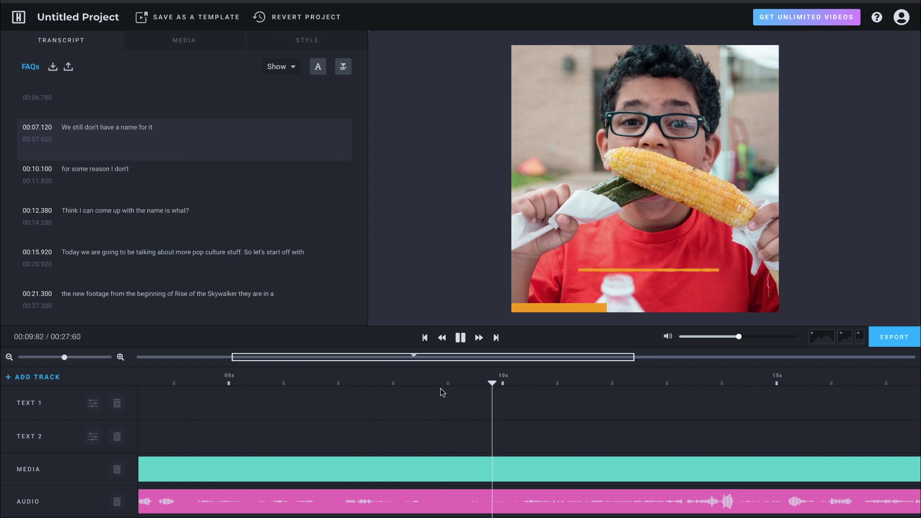
key("space")
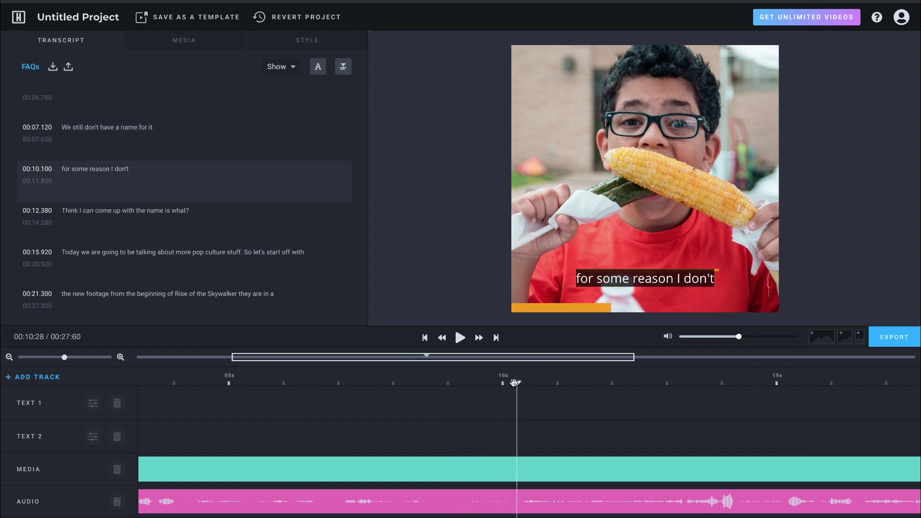
left_click_drag(516, 382, 506, 382)
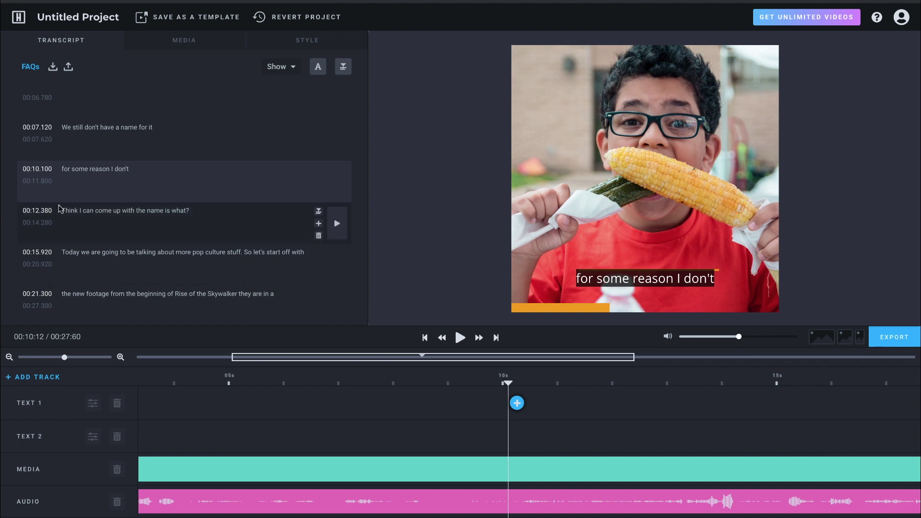
Step: Set the first caption's end time and the second caption's start time to 00:10.120
left_click(47, 185)
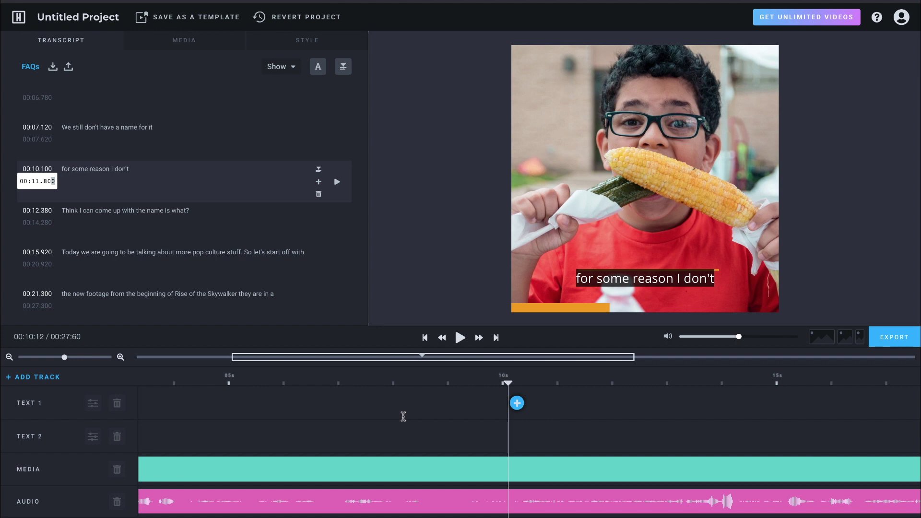
left_click(38, 158)
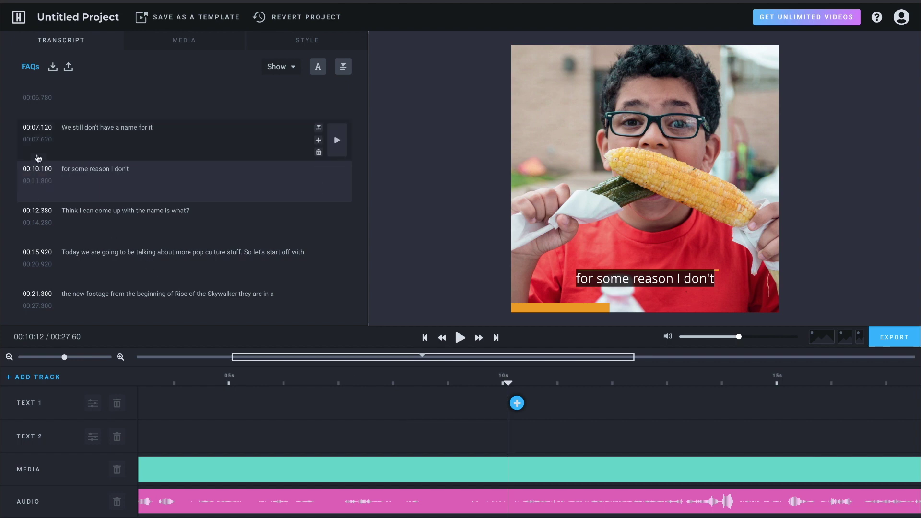
left_click(37, 138)
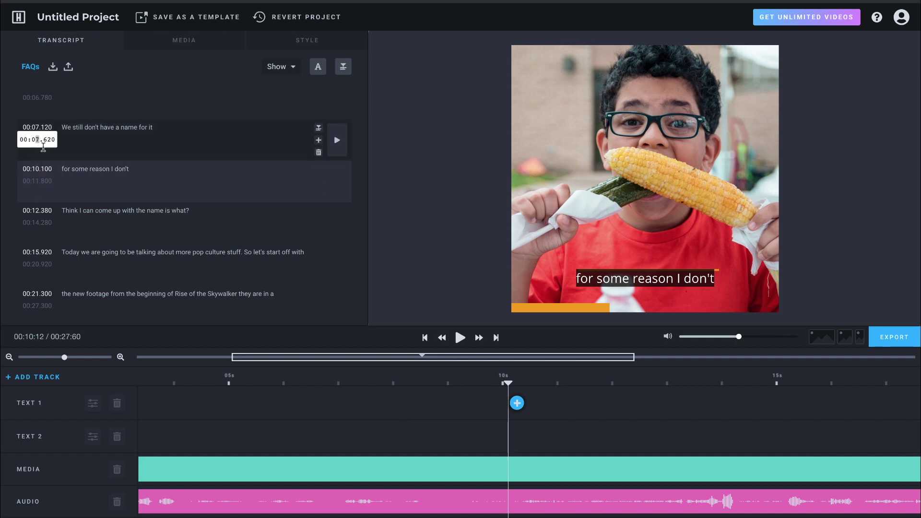
key("Return")
left_click(46, 168)
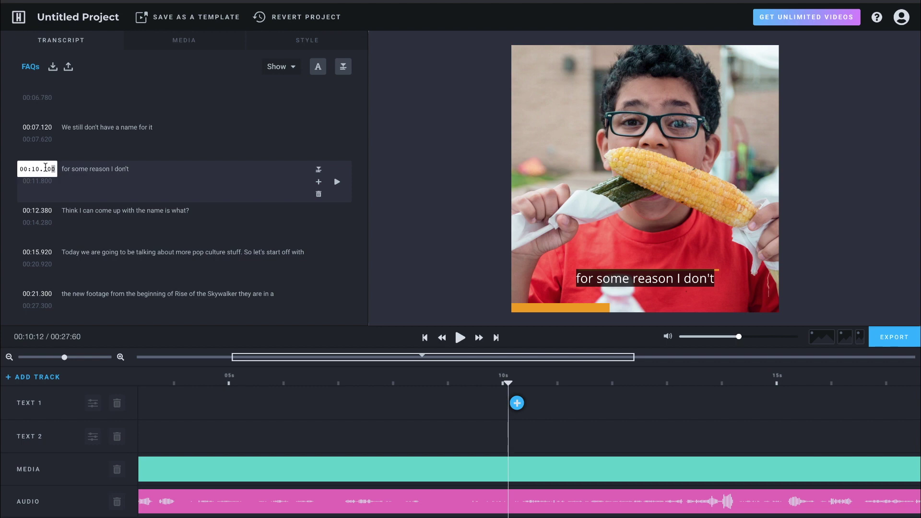
left_click(44, 140)
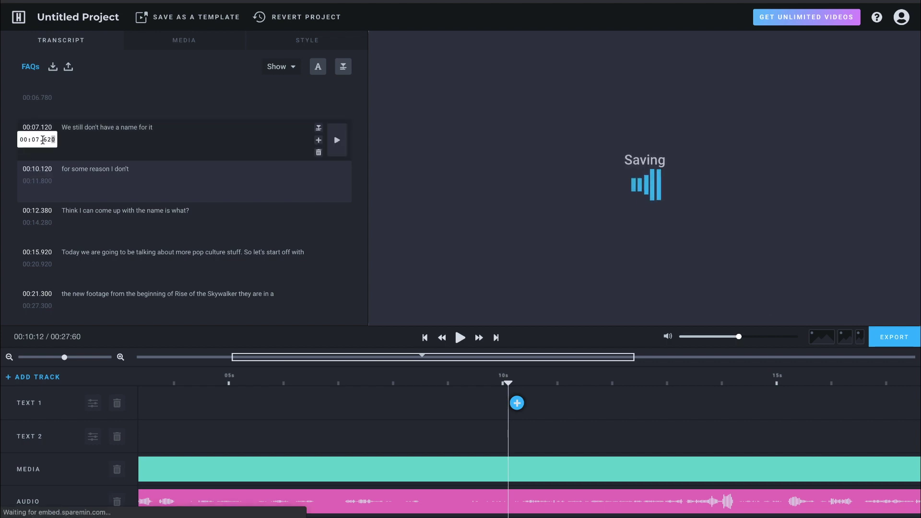
left_click_drag(38, 139, 44, 138)
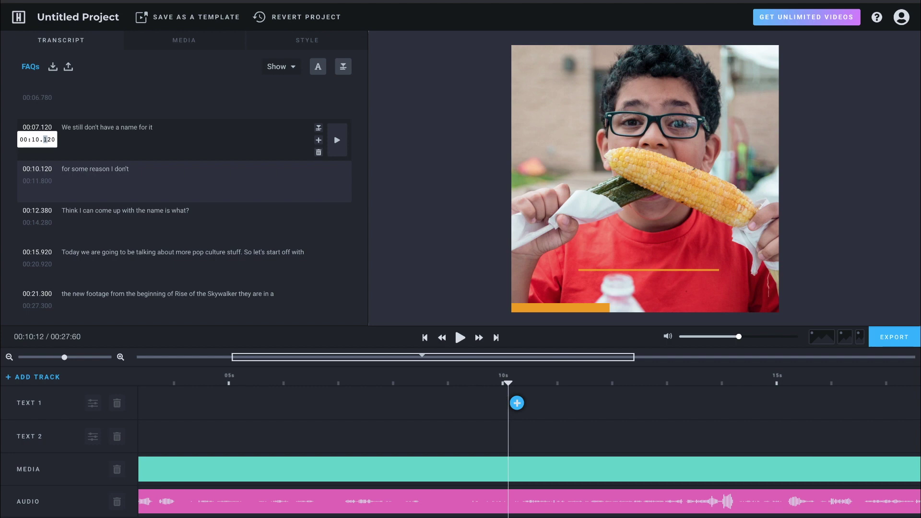
key("Return")
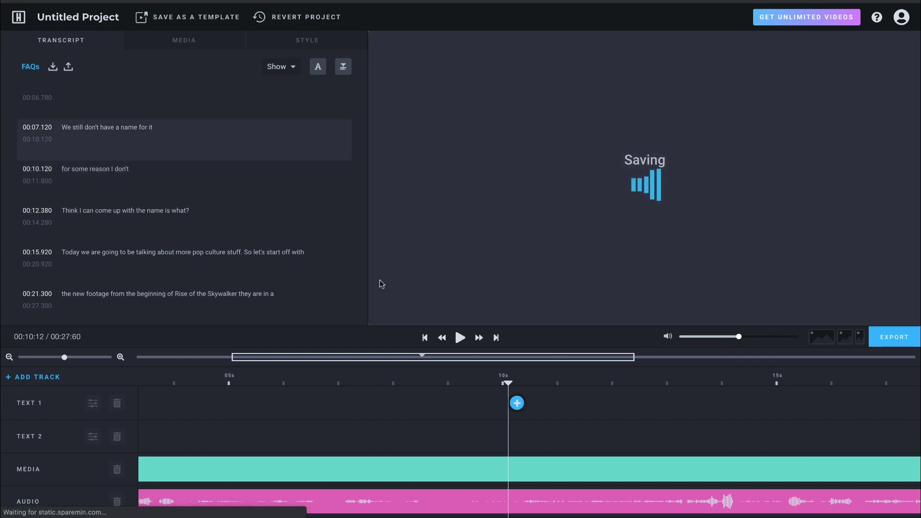
Step: Replay the clip from about 9 seconds to hear the third caption's wording
left_click(406, 378)
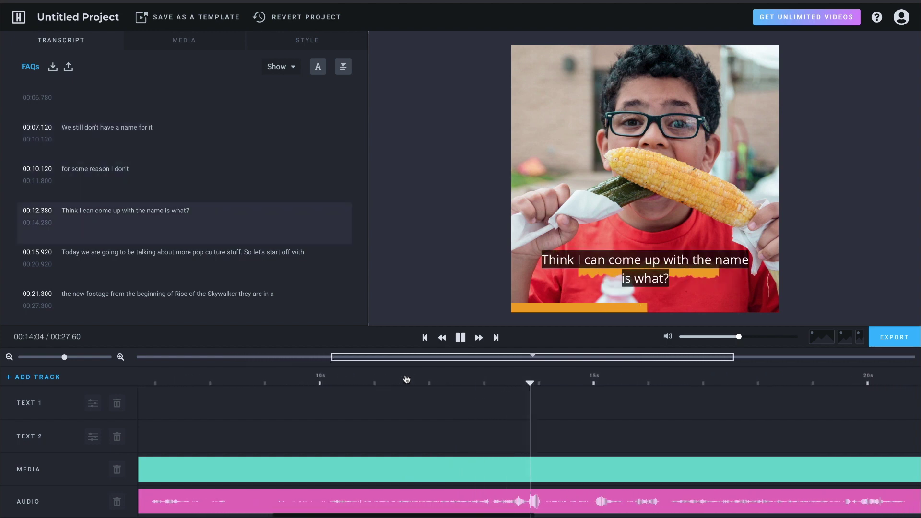
key("space")
left_click(440, 384)
key("space")
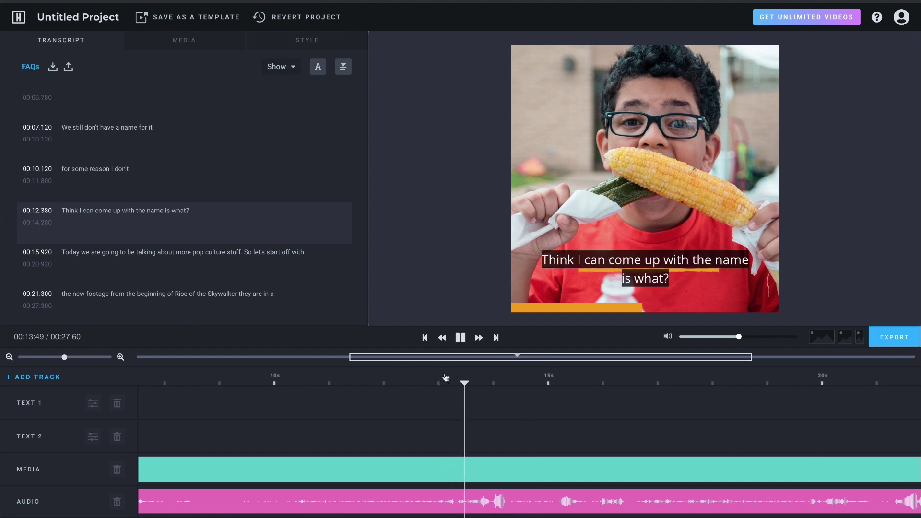
key("space")
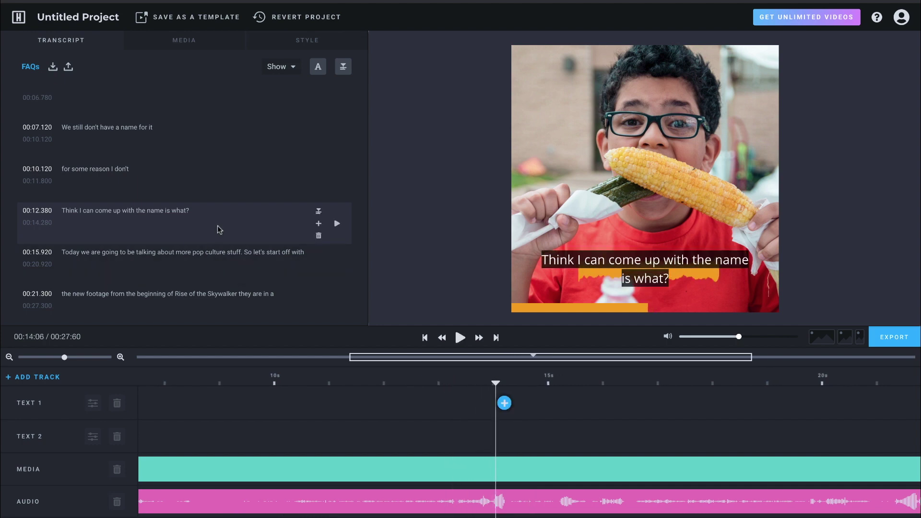
Step: Change the third caption's ending from 'name is what?' to 'names but.' and play it back
left_click(193, 212)
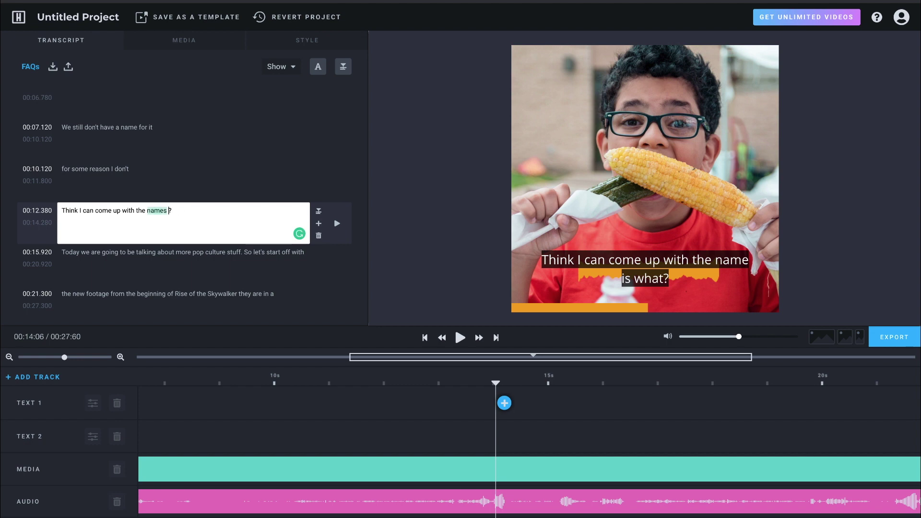
key("BackSpace")
key("BackSpace")
type("s but")
key("space")
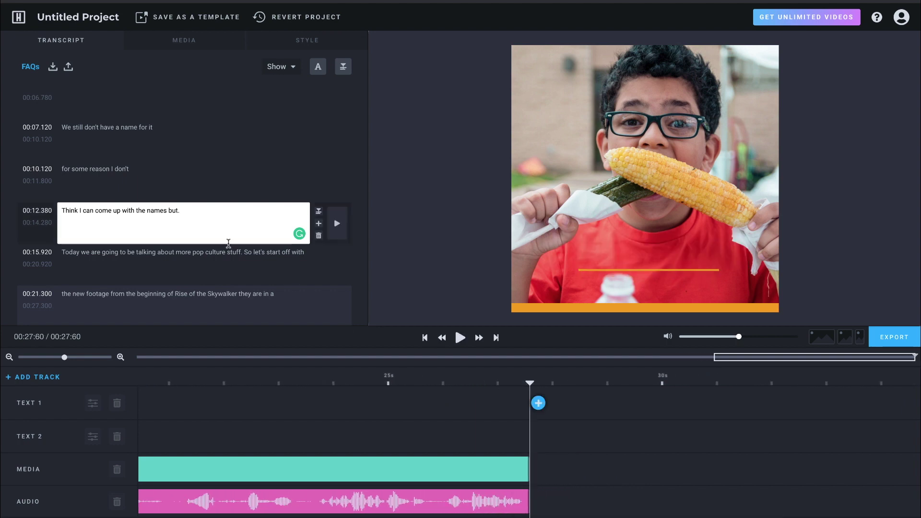
Step: Check the last caption near 27 seconds without changes, then open the caption style settings
left_click(298, 309)
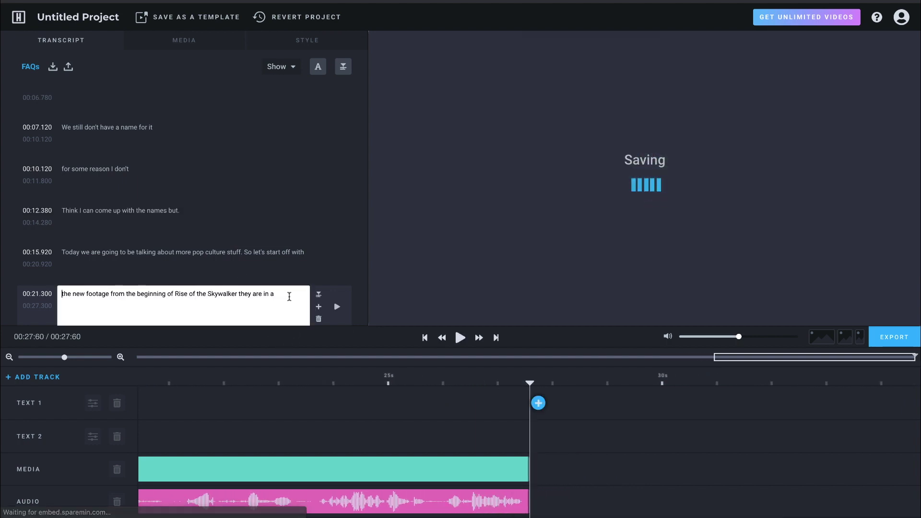
left_click(495, 381)
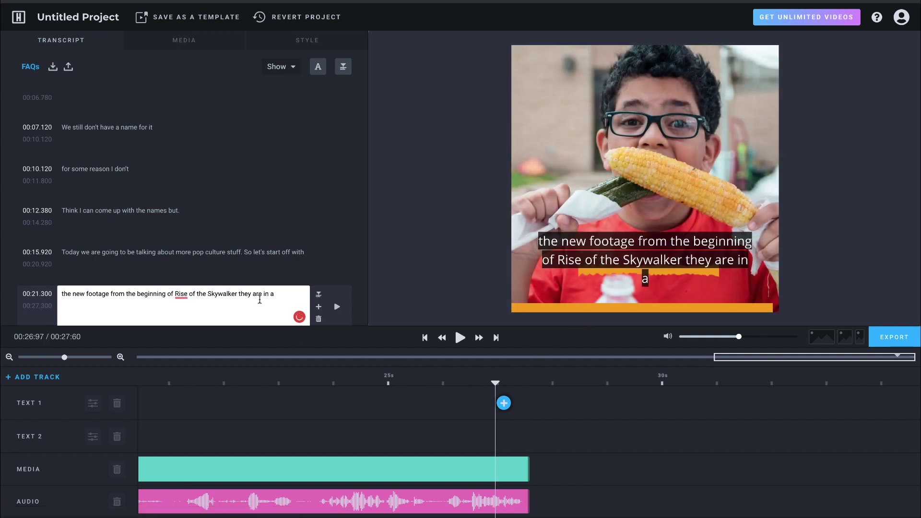
left_click(611, 263)
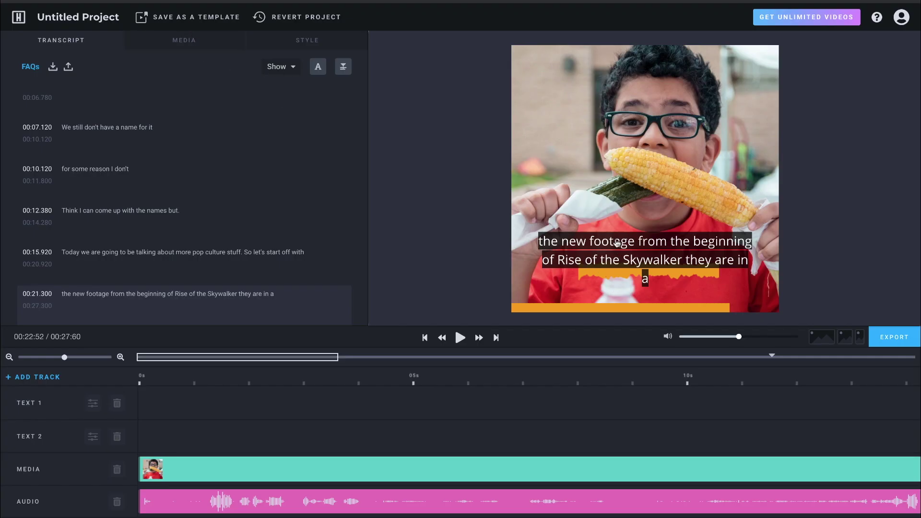
left_click(321, 72)
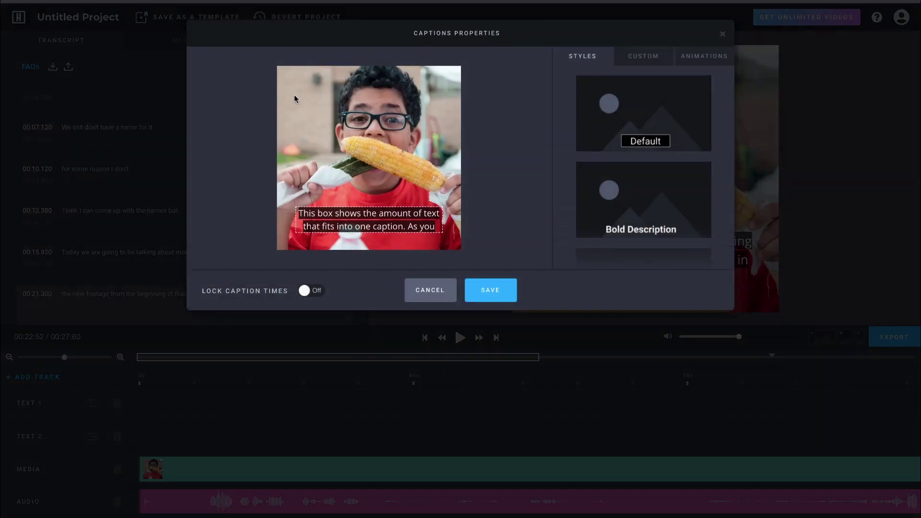
Step: Move the caption box higher over the boy-with-corn photo
left_click(434, 289)
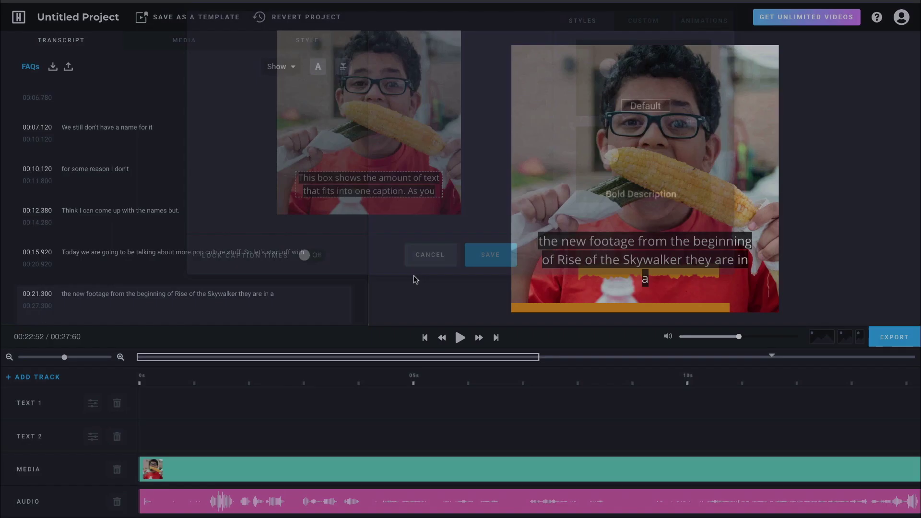
left_click(317, 68)
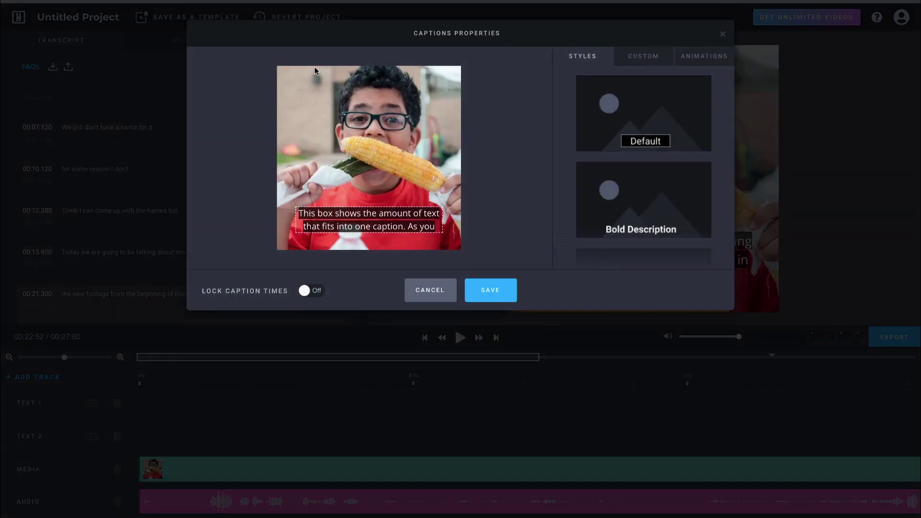
left_click_drag(386, 212, 386, 174)
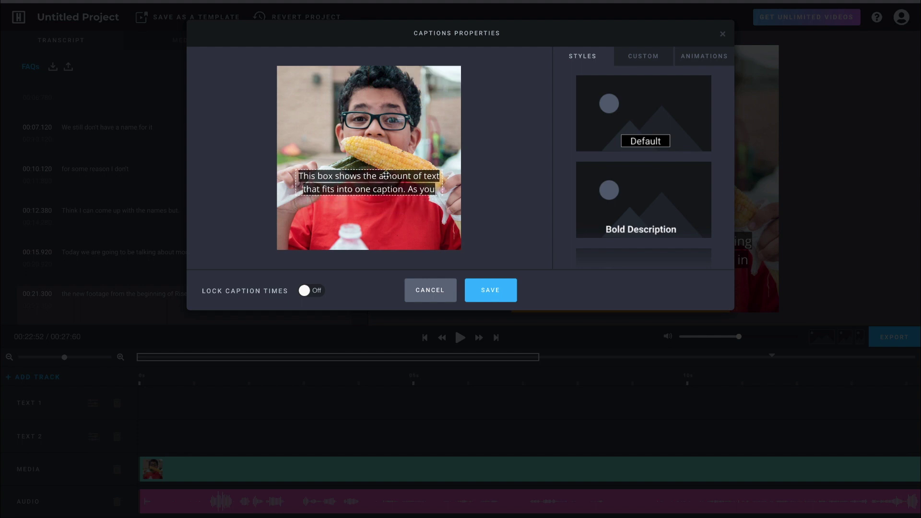
Step: Give the captions an orange text highlight, keep the Open Sans font, and save the style
left_click(643, 60)
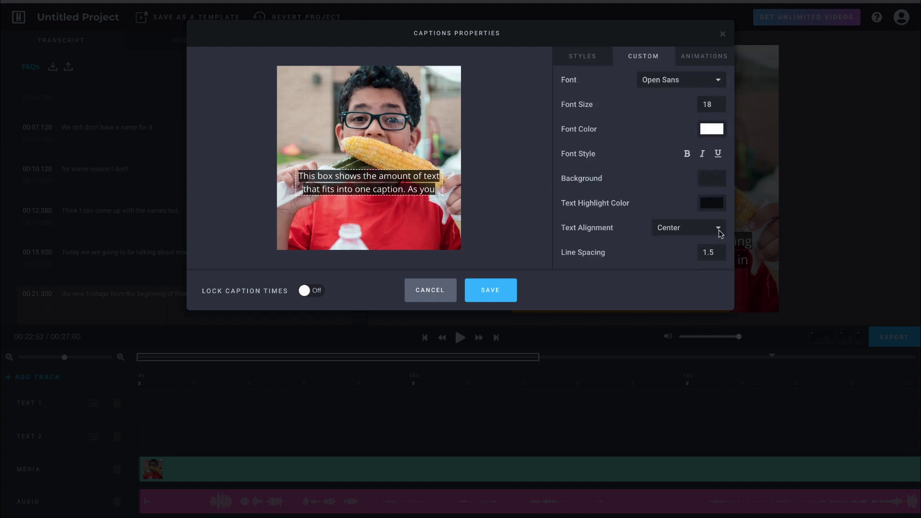
left_click(718, 206)
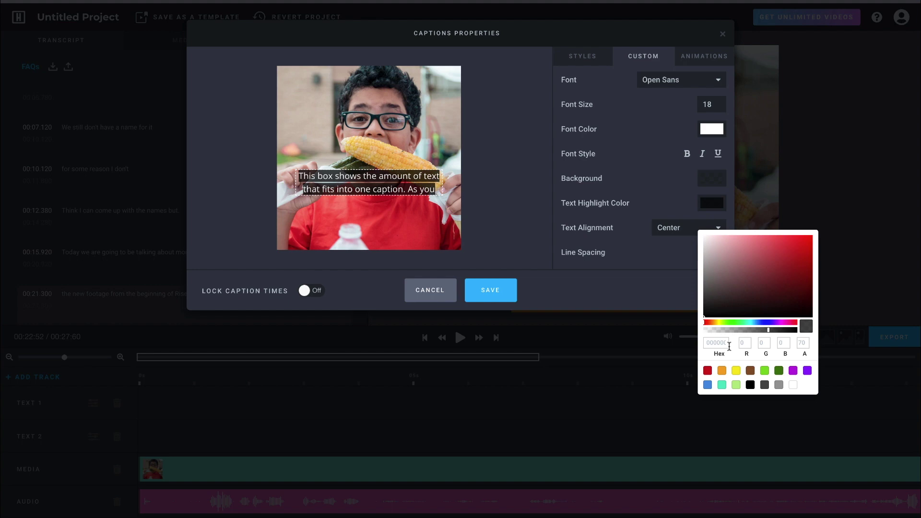
left_click(721, 370)
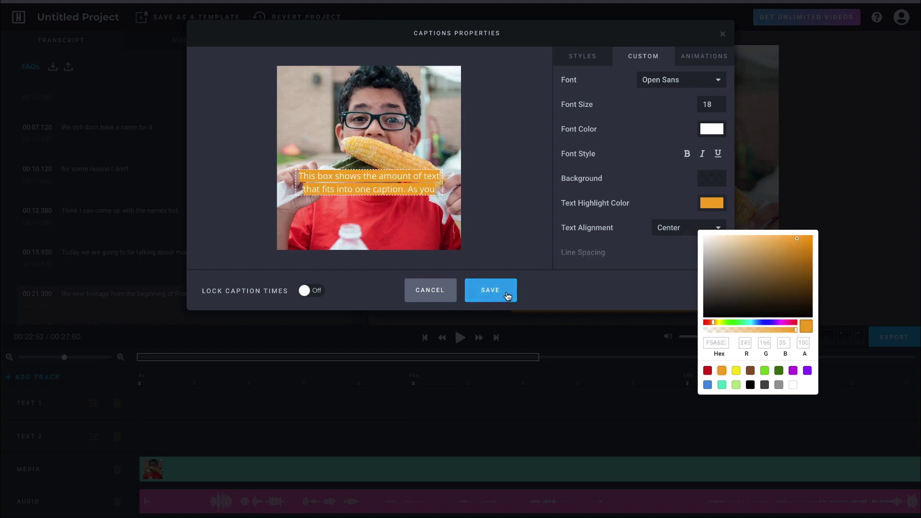
left_click(660, 304)
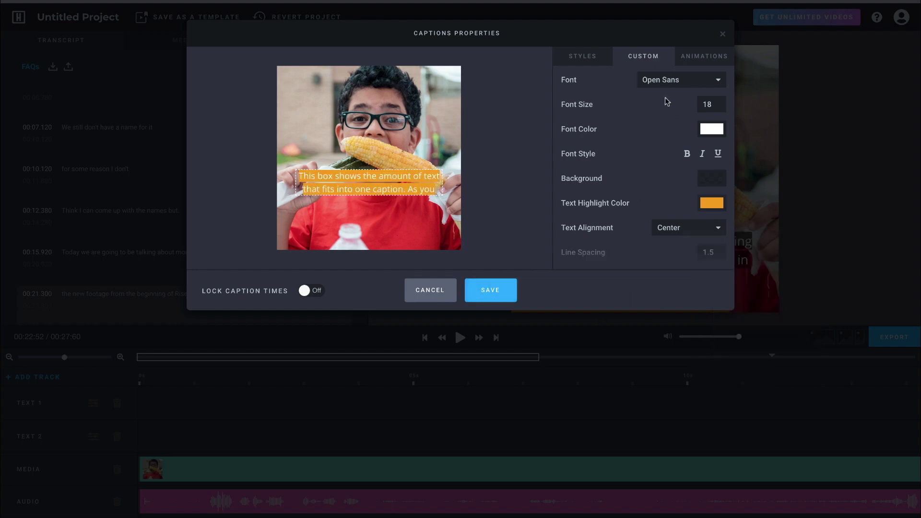
left_click(705, 80)
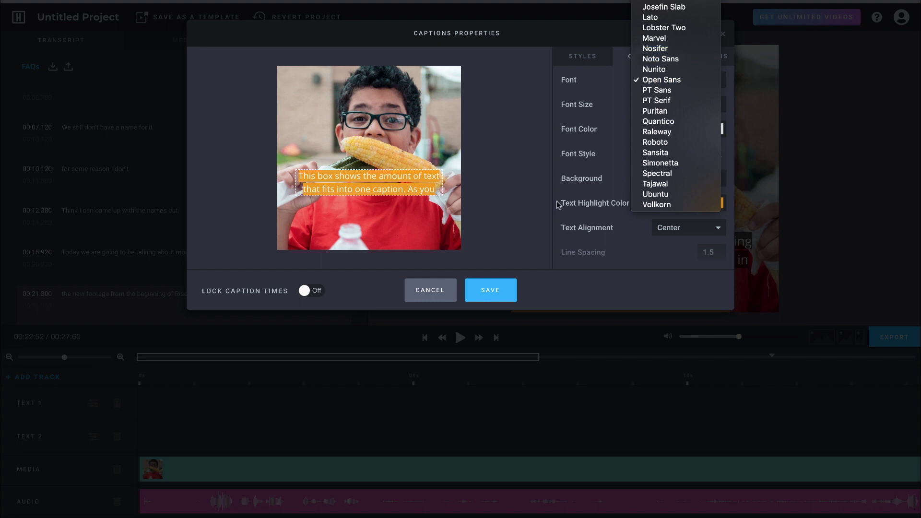
left_click(517, 210)
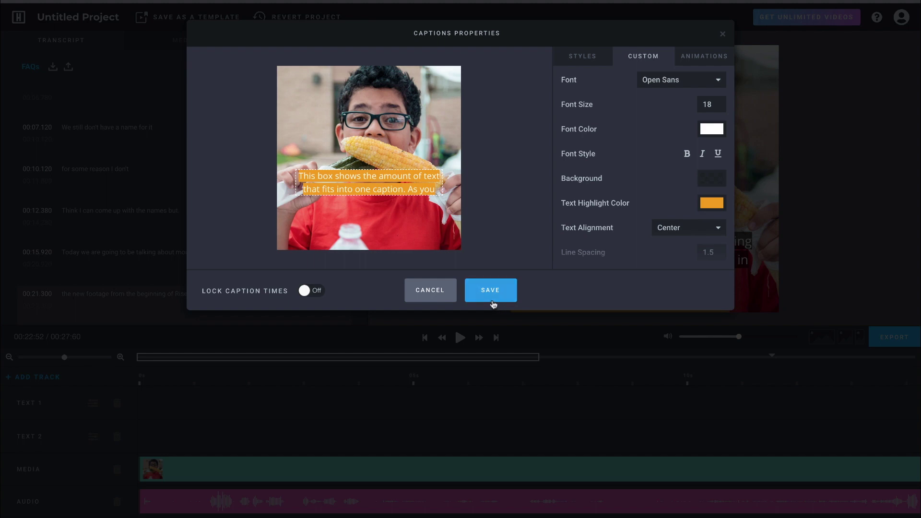
left_click(488, 300)
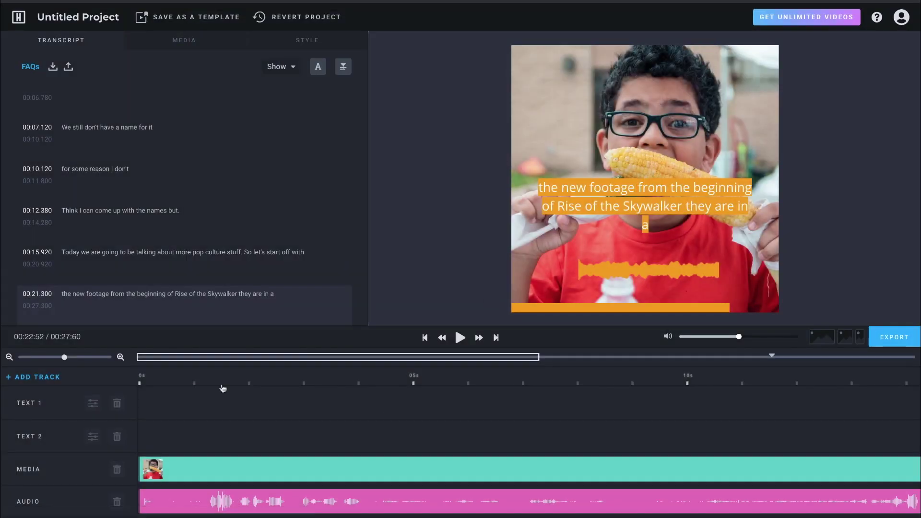
Step: Preview the audiogram from the very beginning, then pause it
left_click(168, 384)
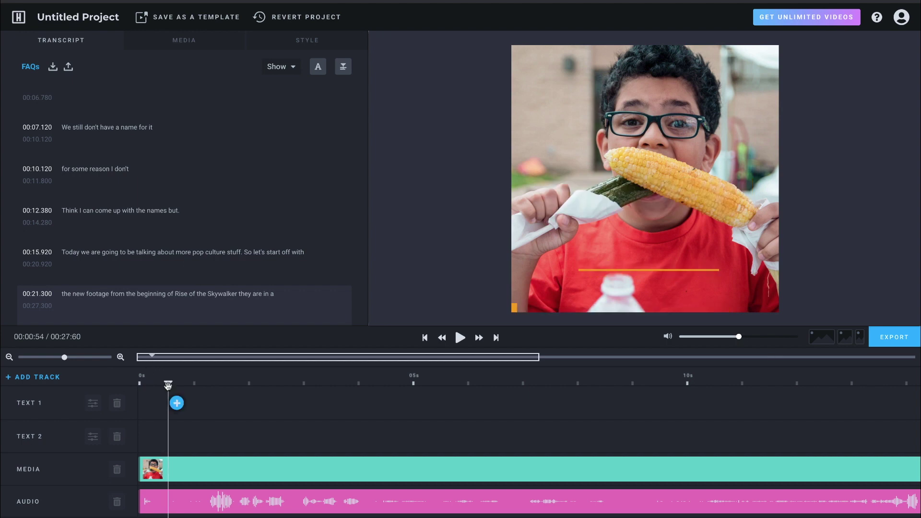
left_click_drag(168, 383, 136, 383)
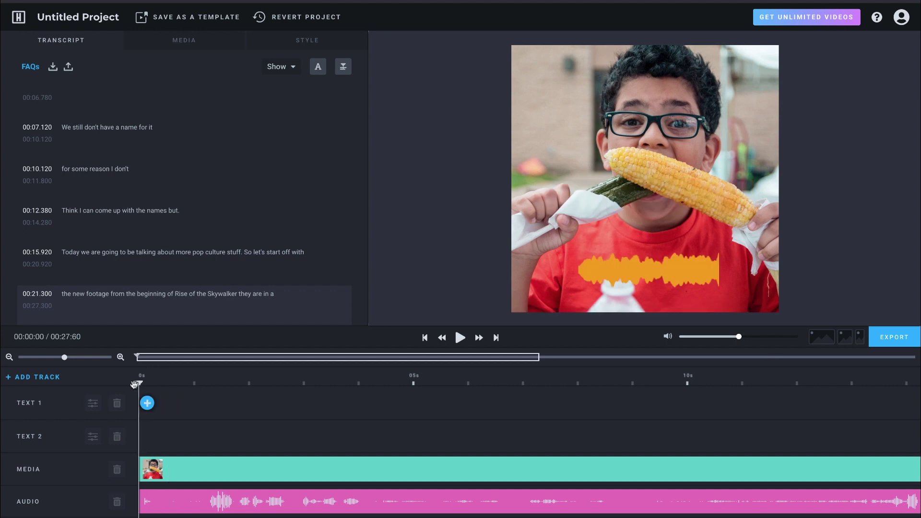
key("space")
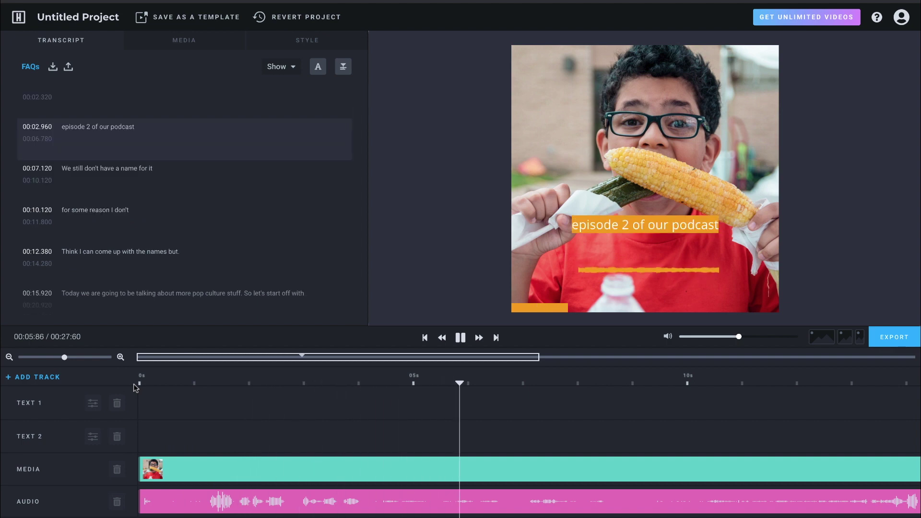
key("space")
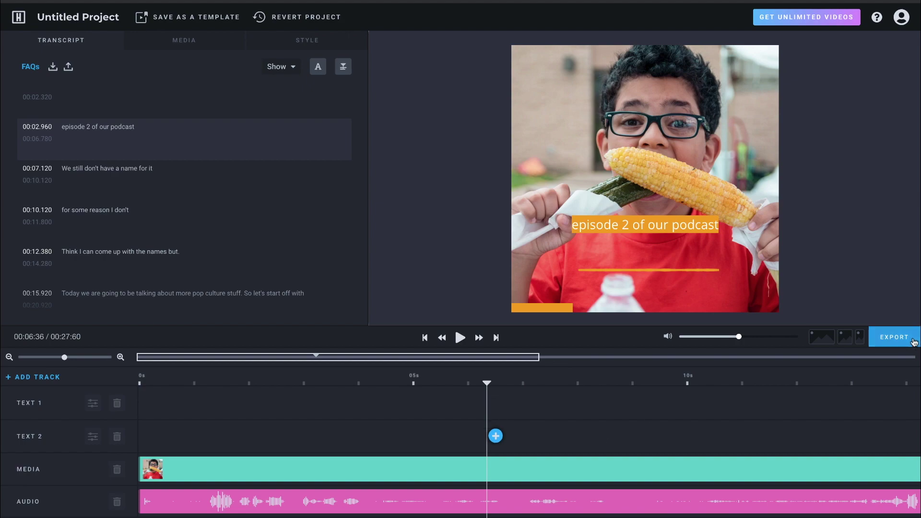
left_click(895, 338)
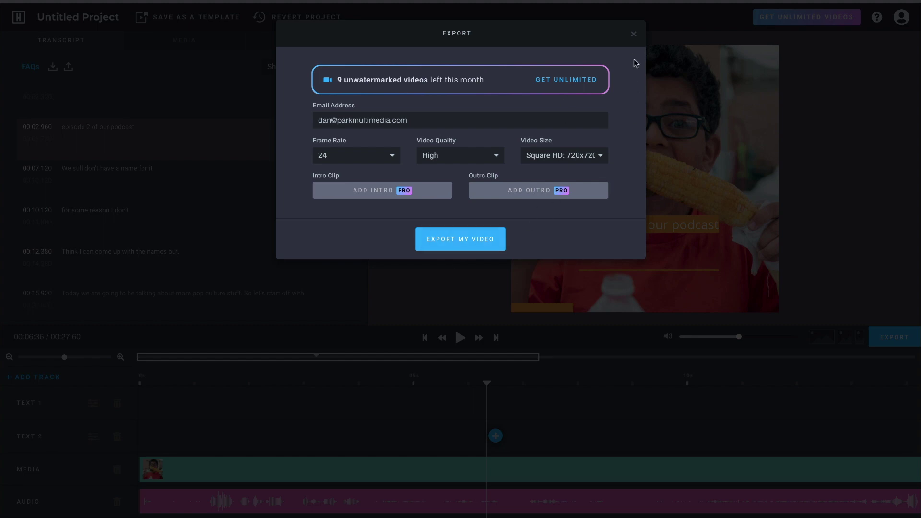
left_click(633, 35)
Step: Rename the project to 'Headliner tut' and open the export settings
left_click(108, 19)
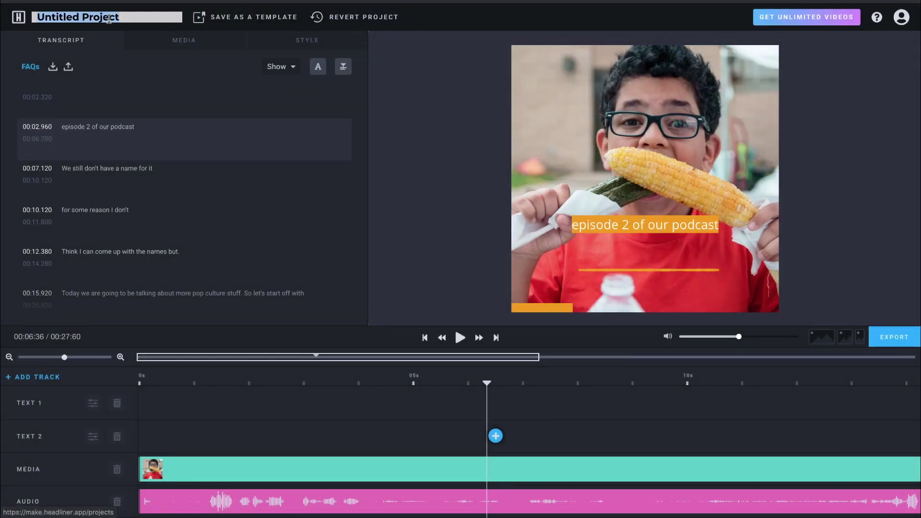
type("Hea")
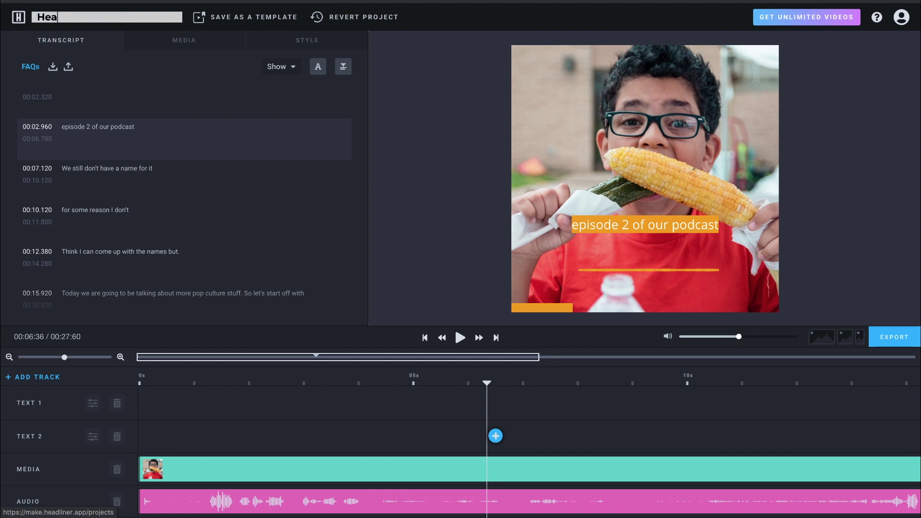
type("dliner tut")
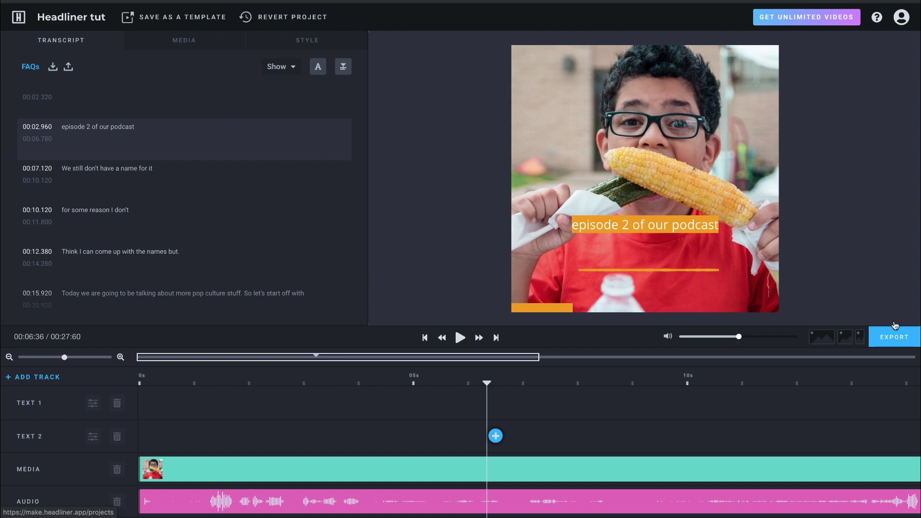
left_click(888, 337)
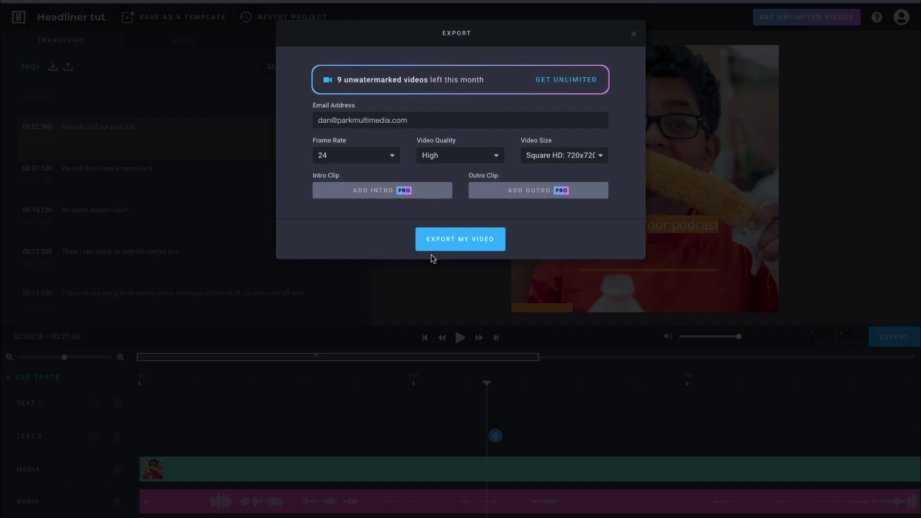
Step: Export the video at the Square HD2 1080x1080 size
left_click(594, 159)
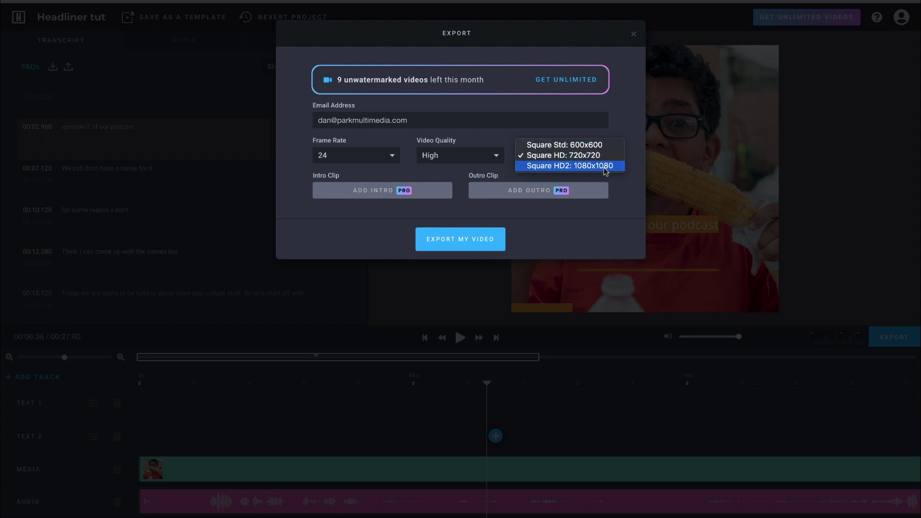
left_click(604, 168)
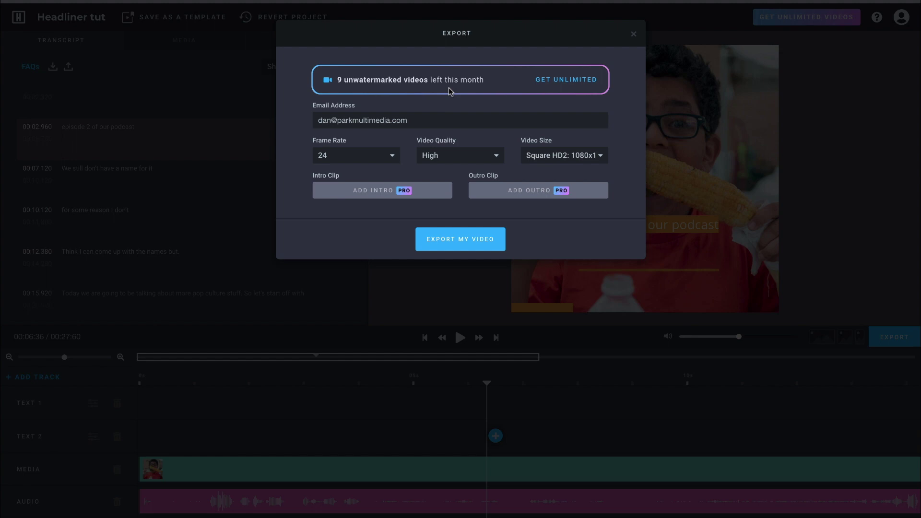
left_click(451, 238)
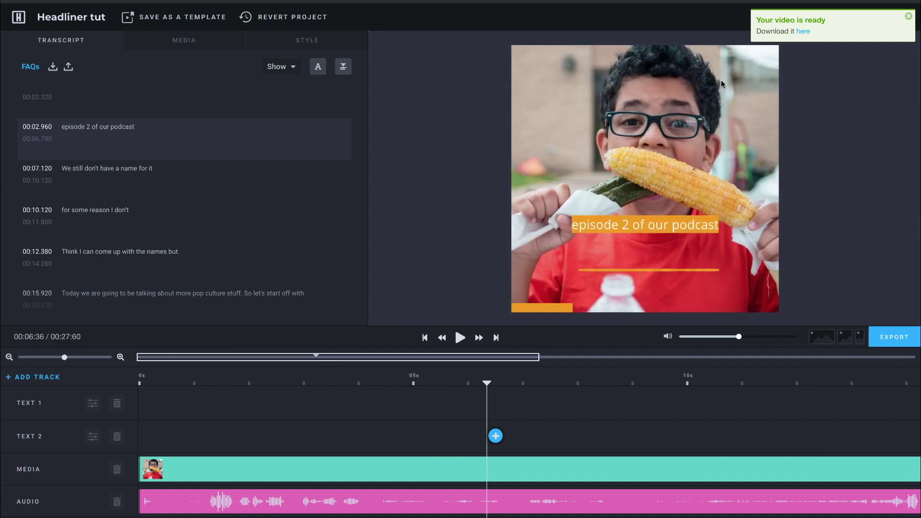
Step: Open the finished video's page and preview the exported audiogram
left_click(803, 31)
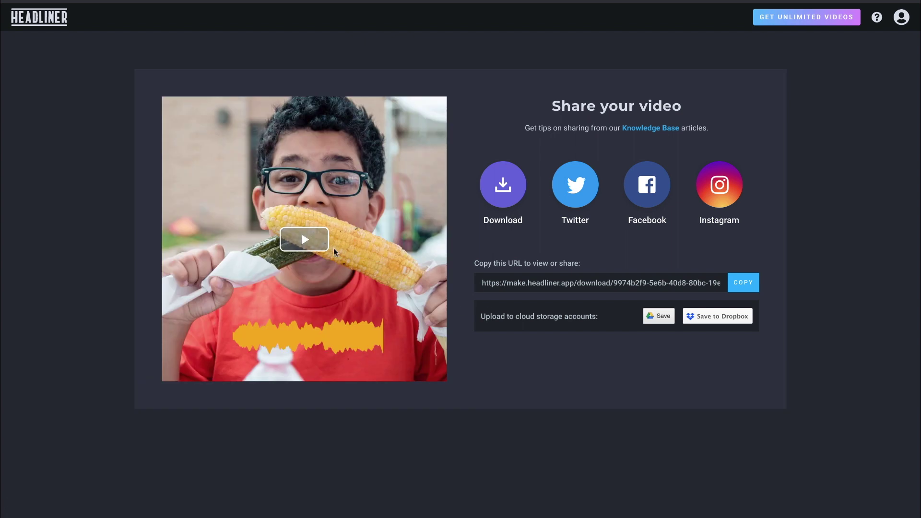
left_click(315, 246)
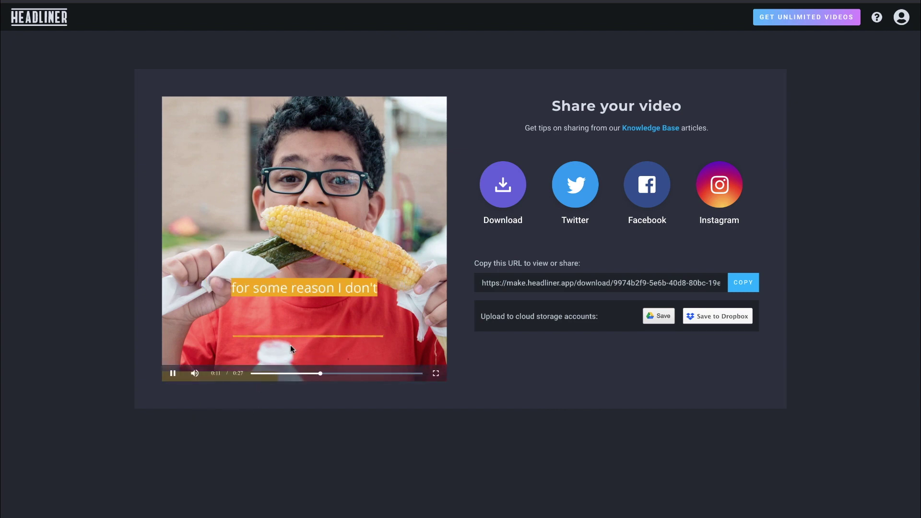
left_click(174, 374)
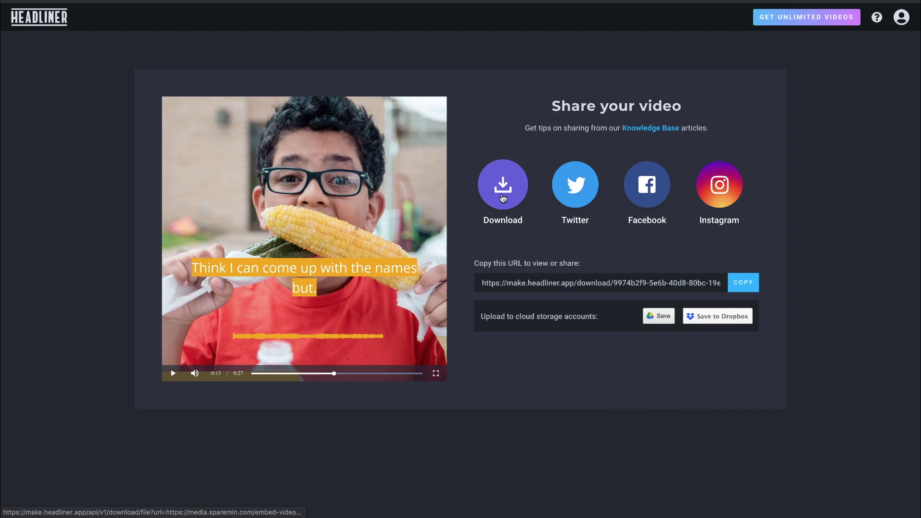
Step: Download the video as an MPEG-4 file and reveal it in Finder
left_click(502, 198)
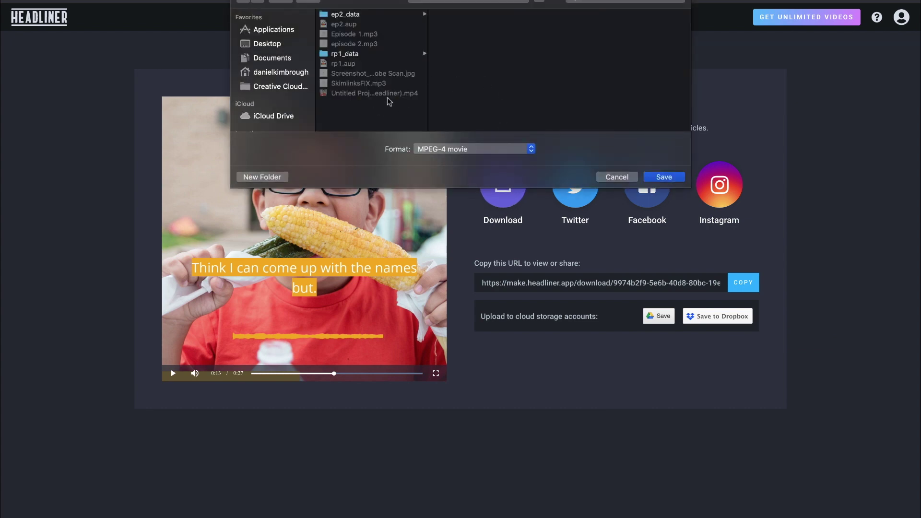
left_click(662, 180)
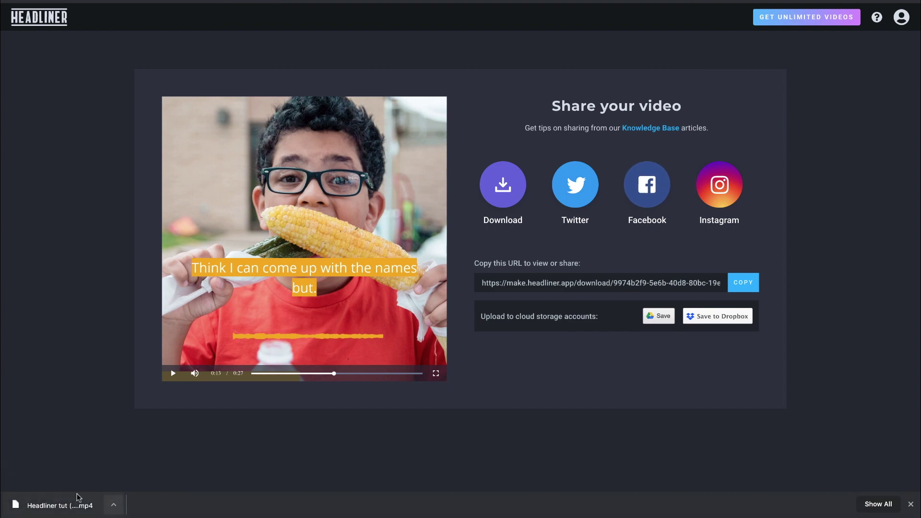
left_click(114, 507)
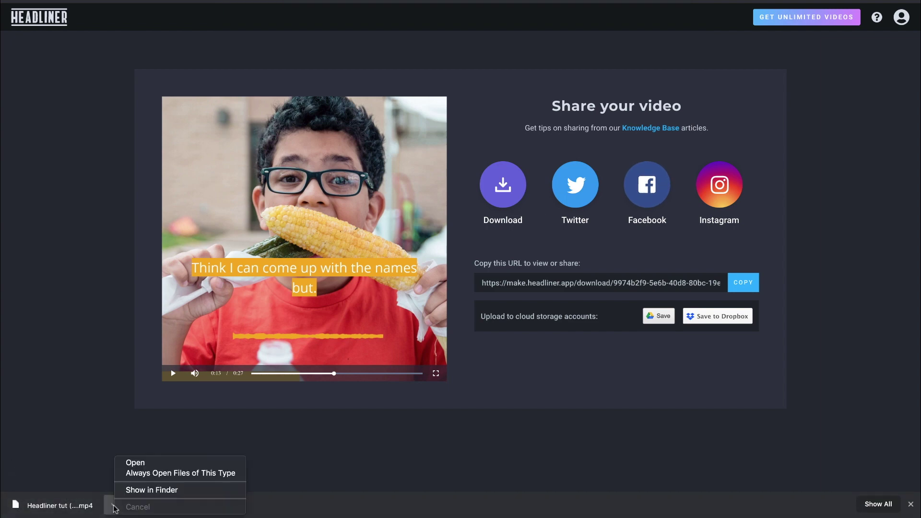
left_click(178, 491)
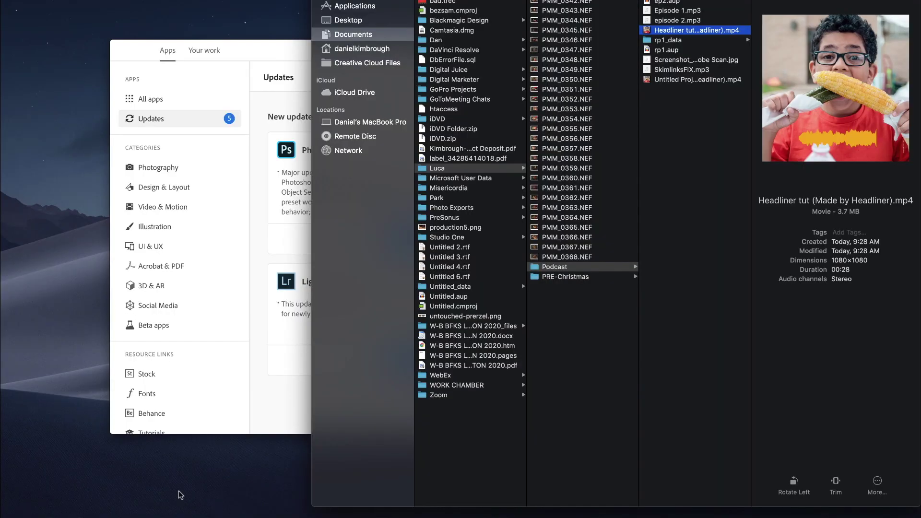
key("space")
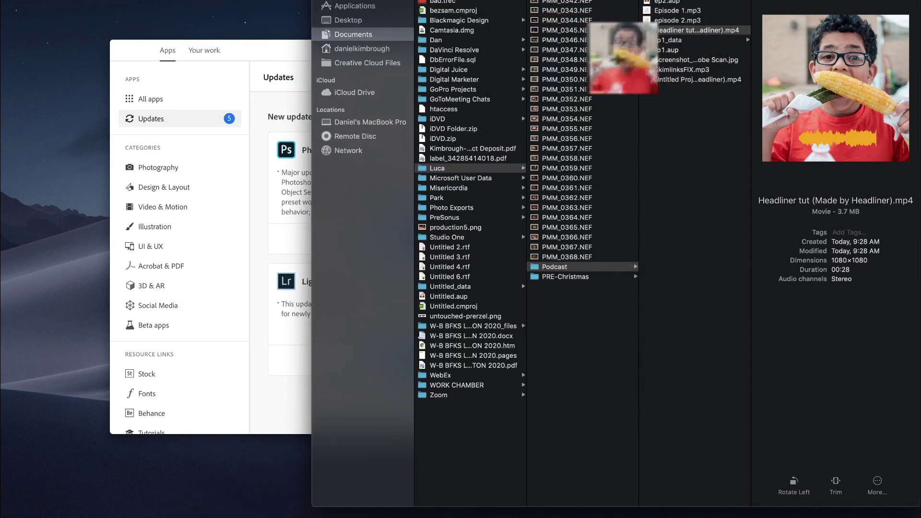
key("space")
mouse_move(309, 515)
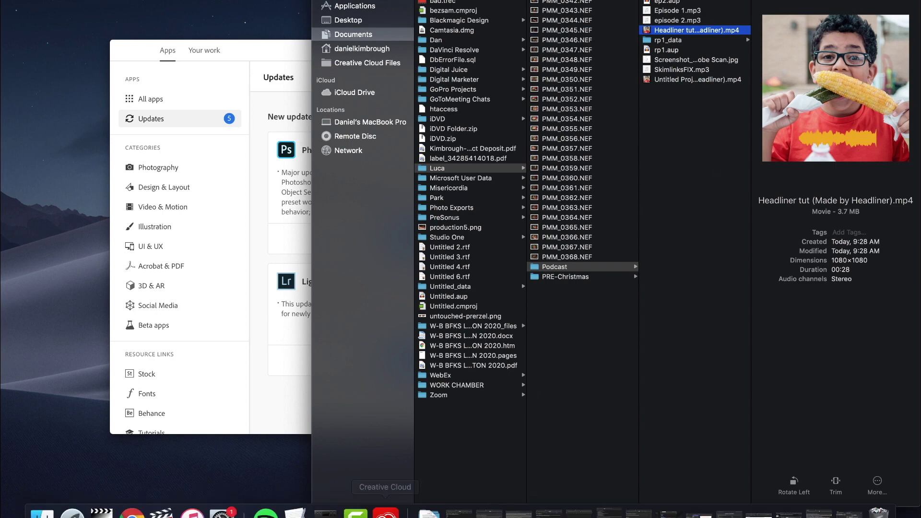